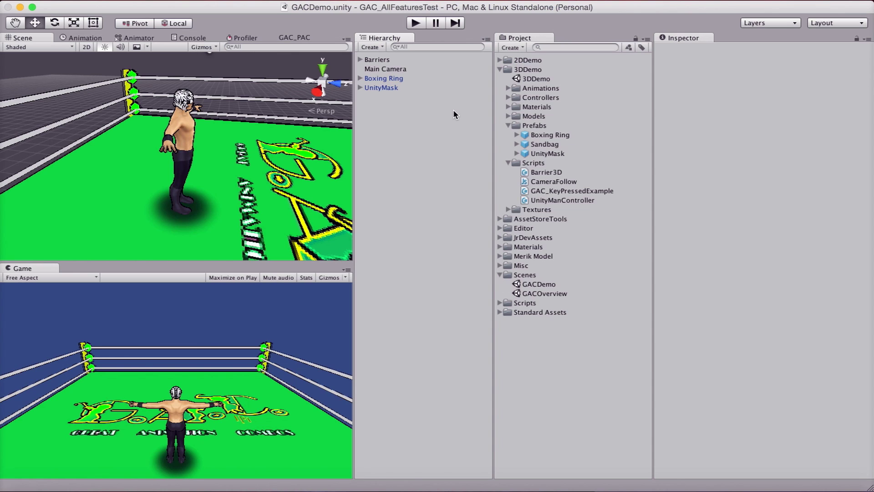
Step: Select the UnityMask object in the scene and switch the project's build platform to iOS
{"action": "left_click", "coordinate": [395, 88]}
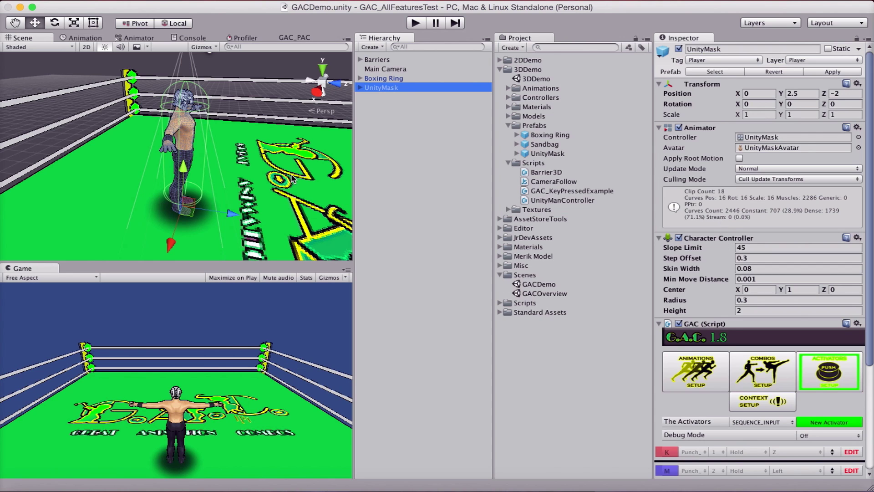
{"action": "left_click", "coordinate": [73, 1]}
{"action": "left_click", "coordinate": [109, 107]}
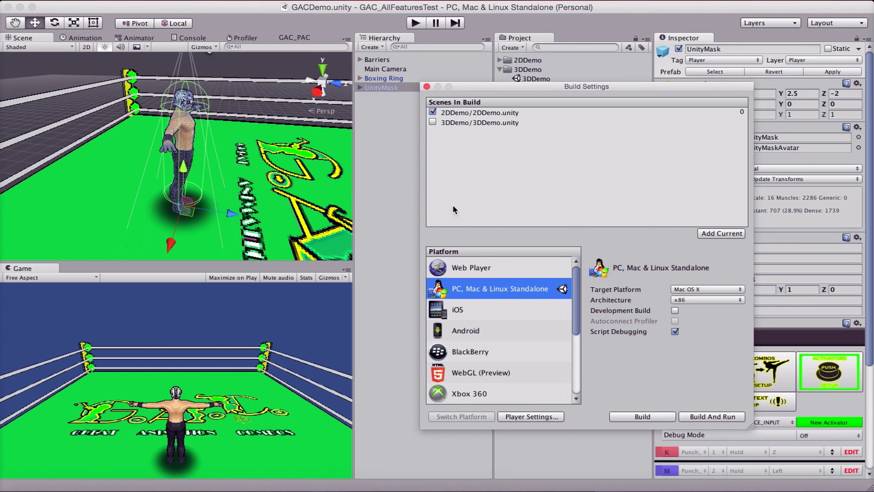
{"action": "left_click", "coordinate": [499, 310]}
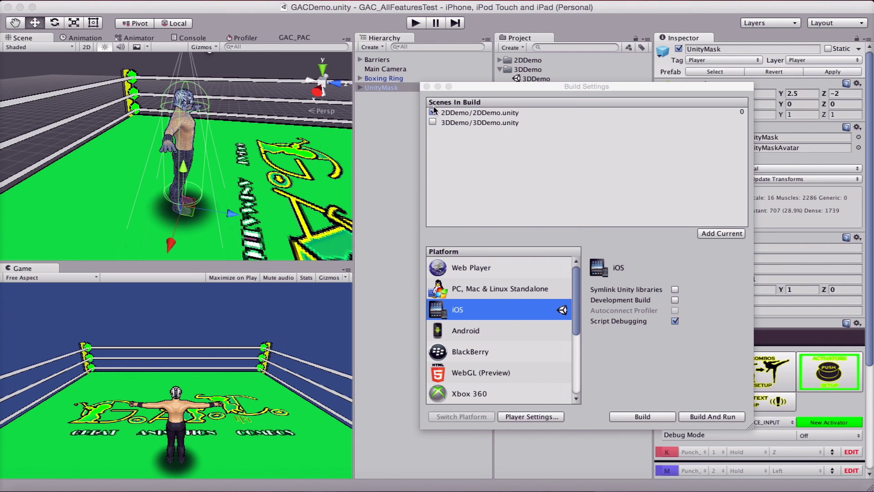
{"action": "left_click", "coordinate": [427, 87]}
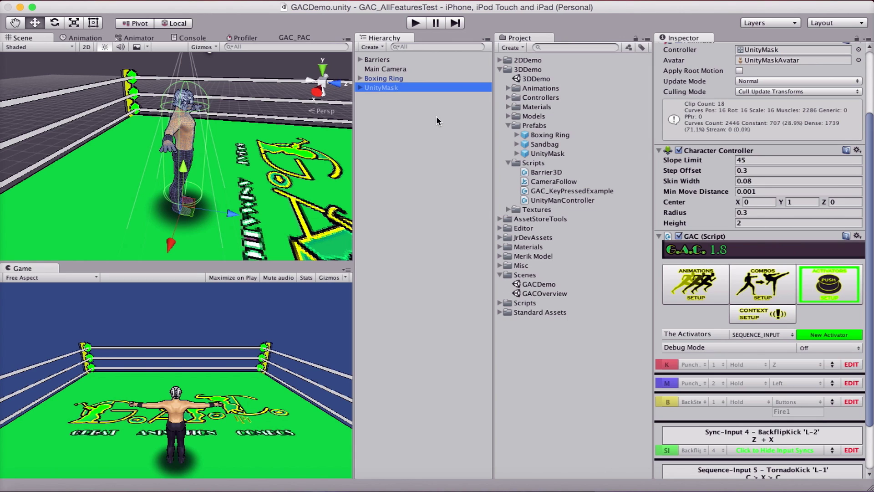
Step: Add a new activator of type TOUCH_INPUT to UnityMask's GAC script
{"action": "left_click", "coordinate": [761, 335]}
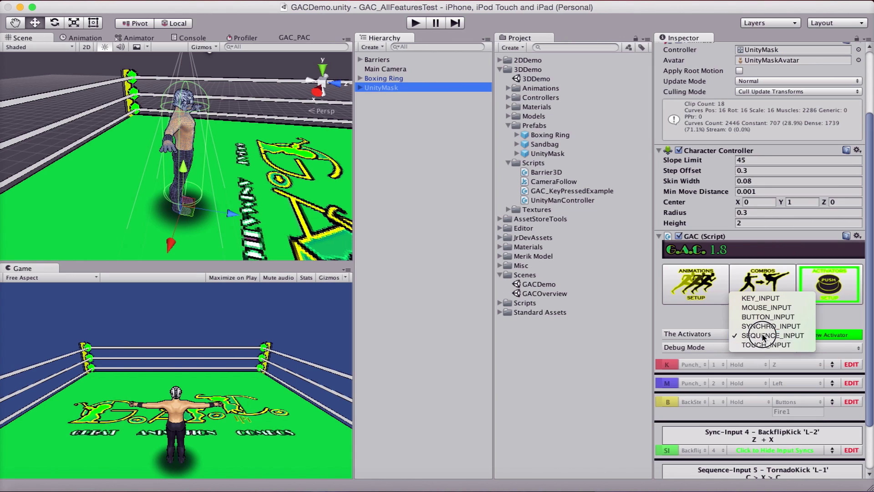
{"action": "left_click", "coordinate": [768, 345]}
{"action": "scroll", "coordinate": [719, 316], "scroll_direction": "down", "scroll_amount": 3}
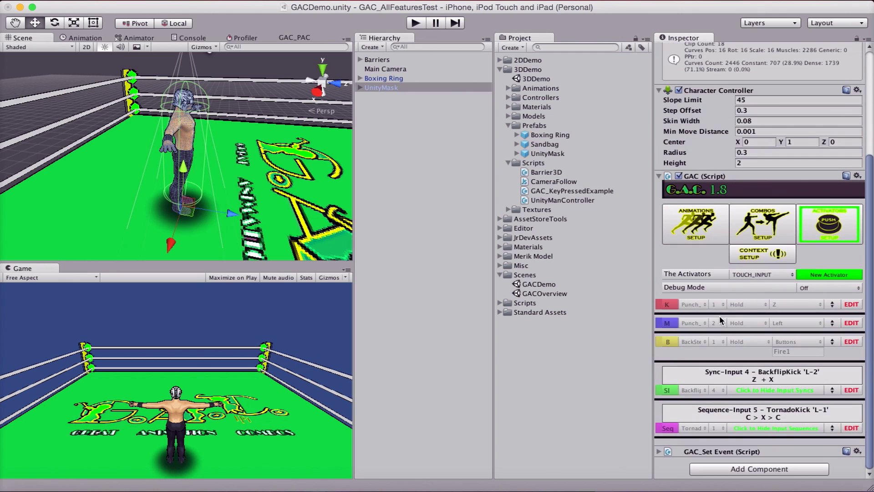
{"action": "left_click", "coordinate": [817, 276]}
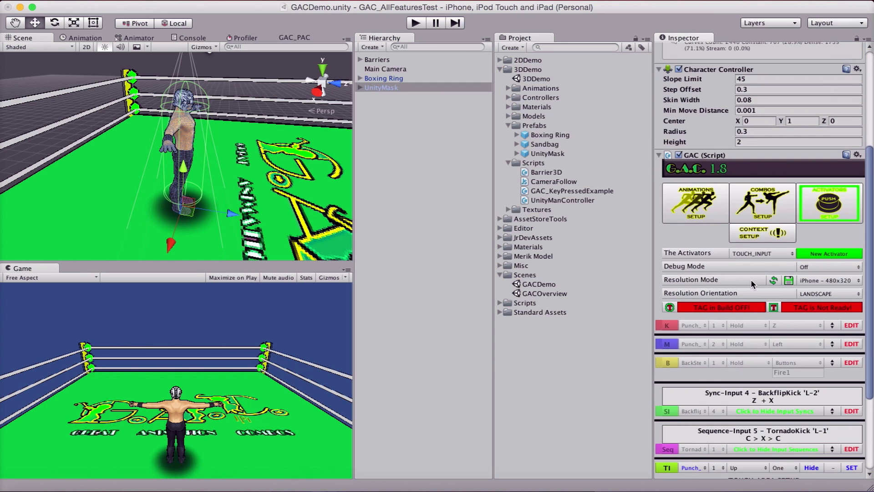
Step: Examine the resolution mode and resolution orientation options offered for the touch activator
{"action": "scroll", "coordinate": [751, 279], "scroll_direction": "down", "scroll_amount": 3}
{"action": "scroll", "coordinate": [751, 281], "scroll_direction": "down", "scroll_amount": 2}
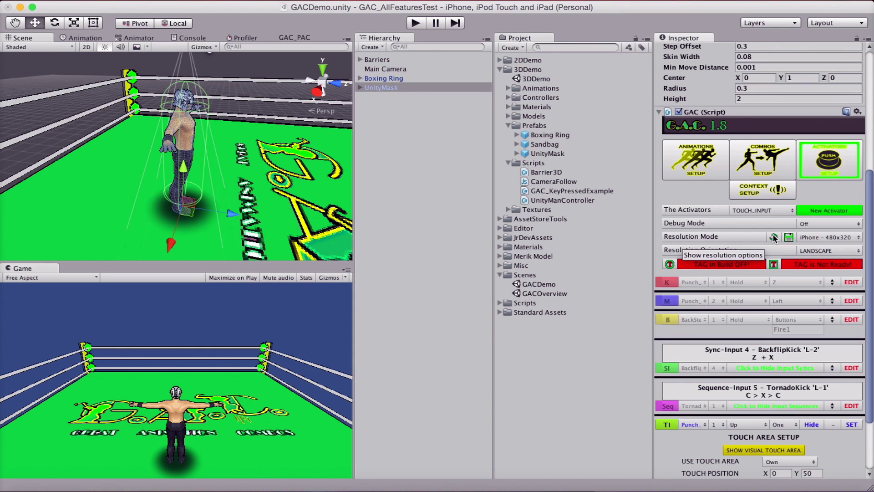
{"action": "left_click", "coordinate": [711, 238]}
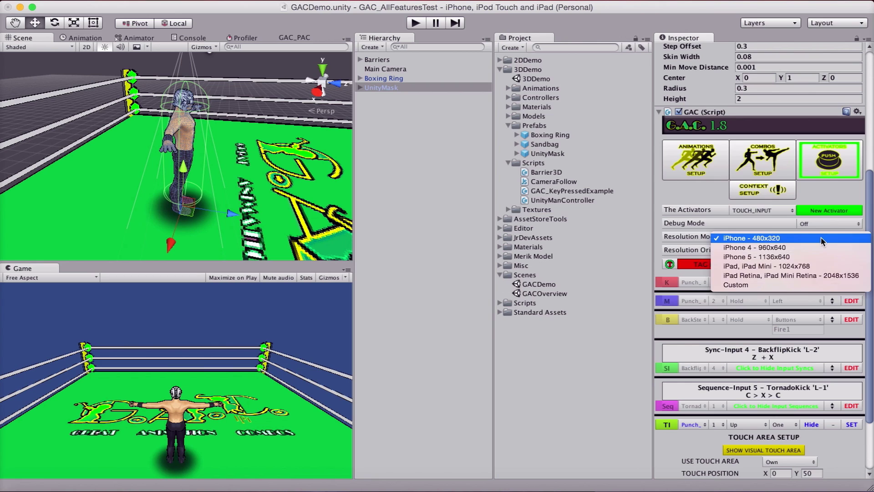
{"action": "left_click", "coordinate": [713, 239]}
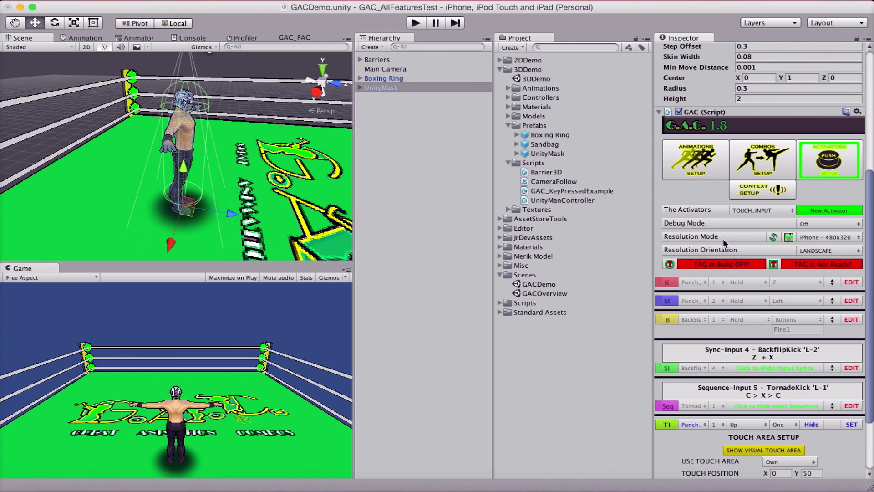
{"action": "left_click", "coordinate": [805, 238]}
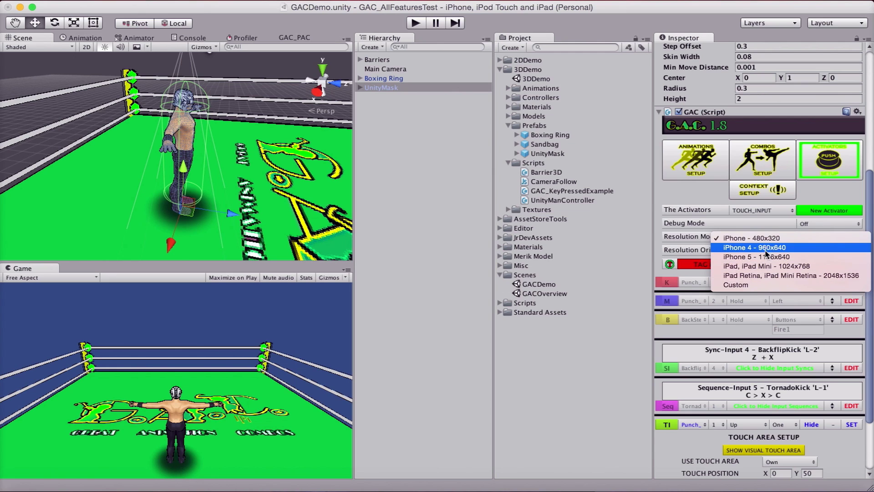
{"action": "left_click", "coordinate": [696, 229]}
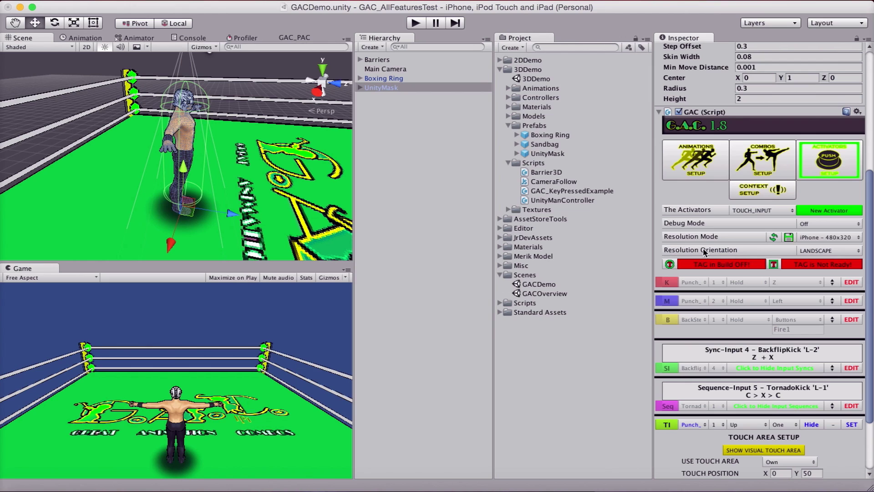
{"action": "left_click", "coordinate": [831, 252]}
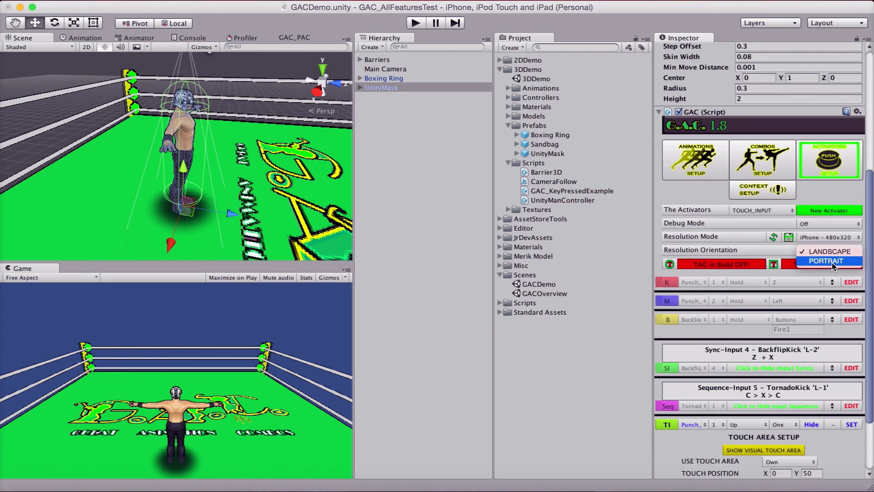
{"action": "left_click", "coordinate": [747, 246]}
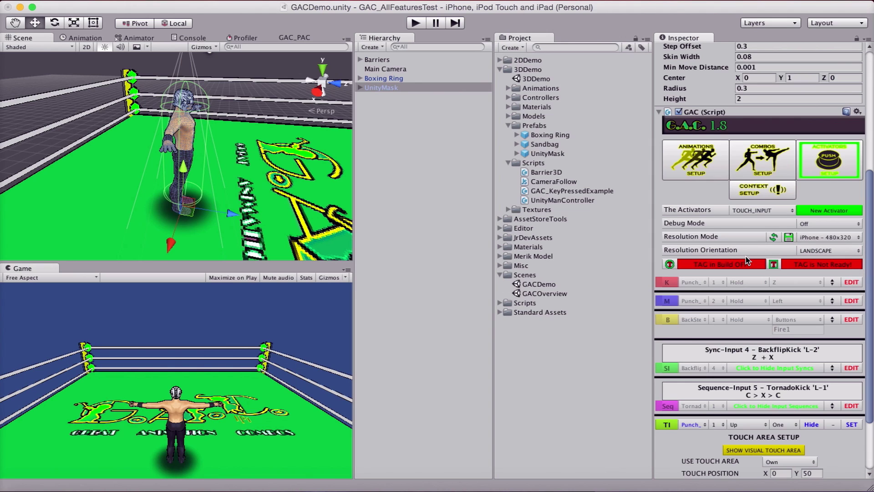
{"action": "scroll", "coordinate": [747, 261], "scroll_direction": "down", "scroll_amount": 1}
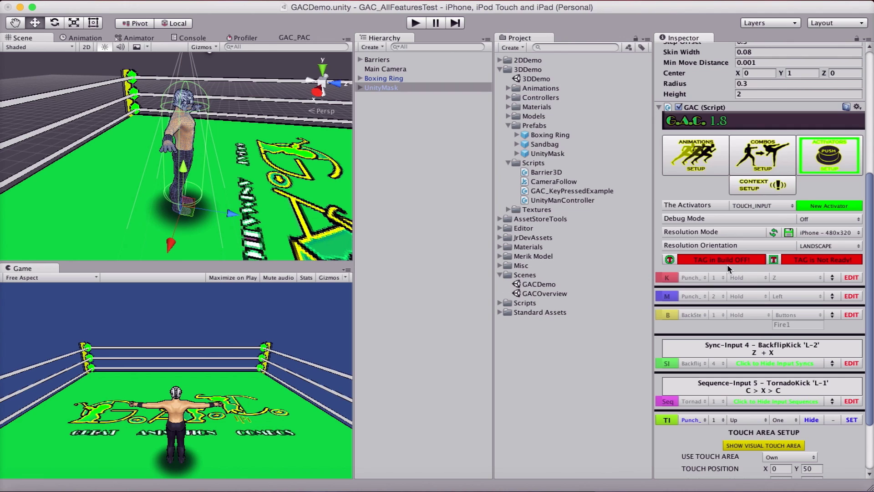
{"action": "left_click", "coordinate": [774, 259]}
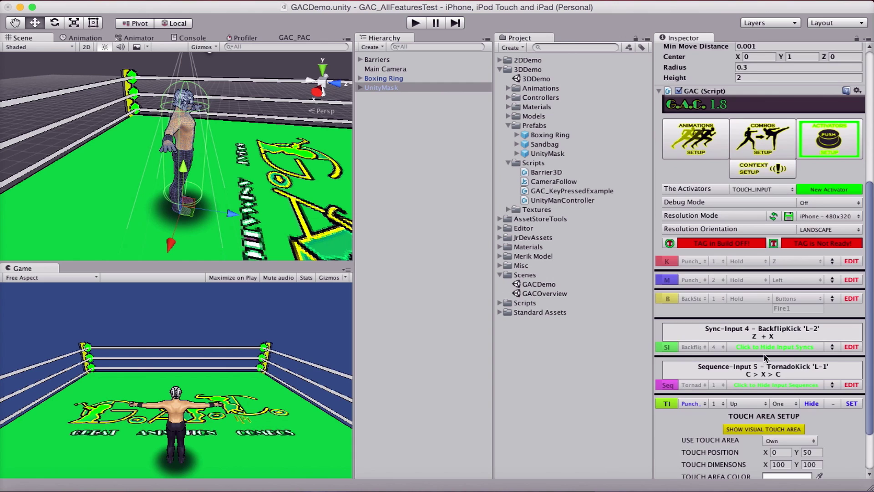
Step: Set the touch activator's animation to BackflipKick 'L-2'
{"action": "scroll", "coordinate": [701, 373], "scroll_direction": "down", "scroll_amount": 2}
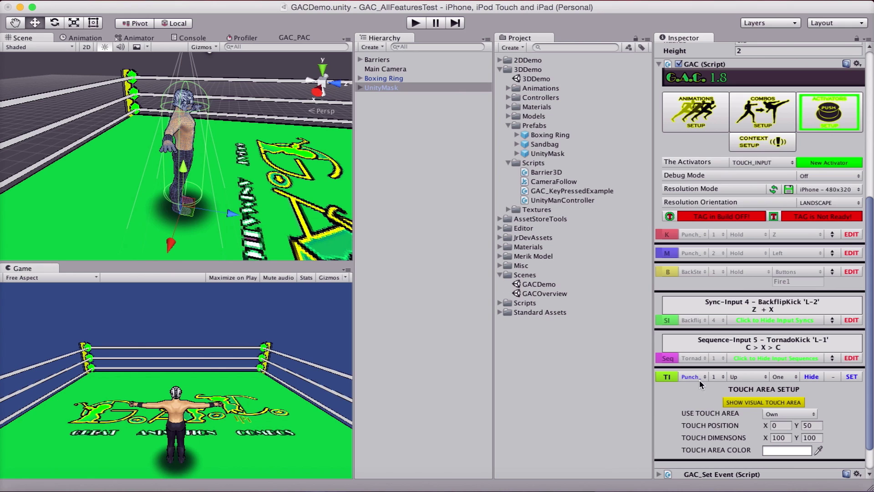
{"action": "scroll", "coordinate": [713, 386], "scroll_direction": "down", "scroll_amount": 1}
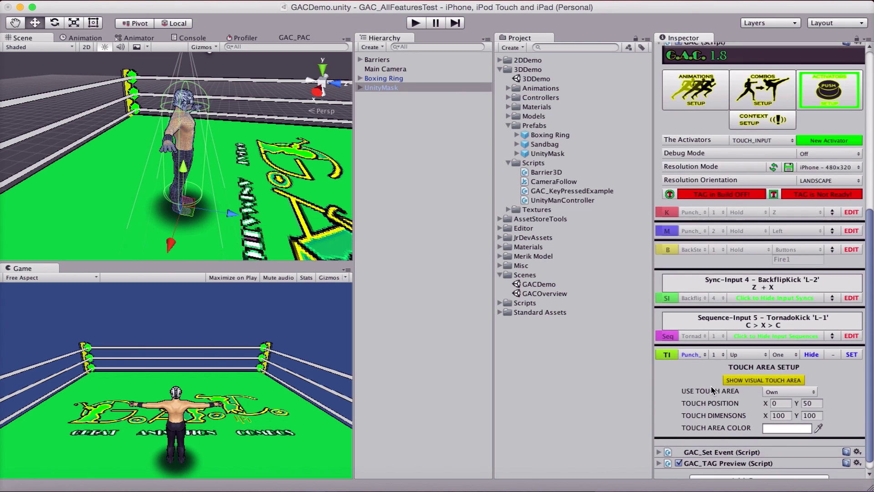
{"action": "left_click", "coordinate": [700, 355]}
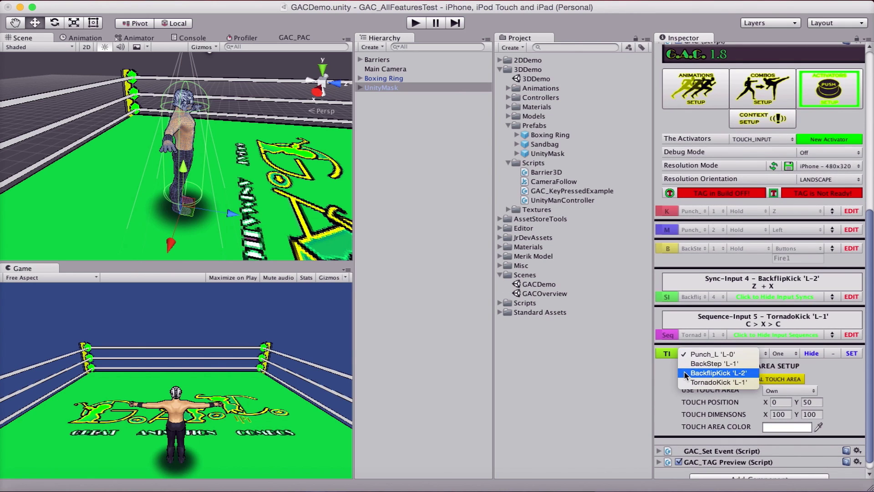
{"action": "left_click", "coordinate": [704, 372]}
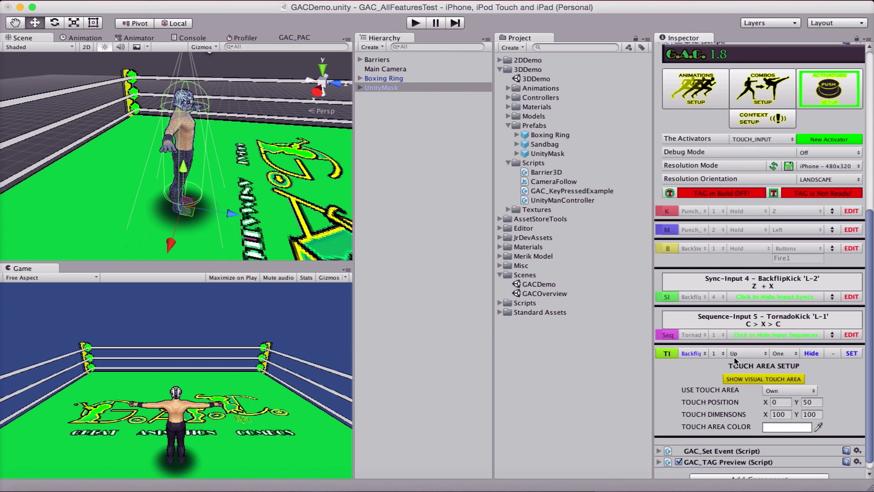
Step: Add a new animation slot in the animations setup and assign the SpinKick 'L-0' animation to it
{"action": "left_click", "coordinate": [696, 94]}
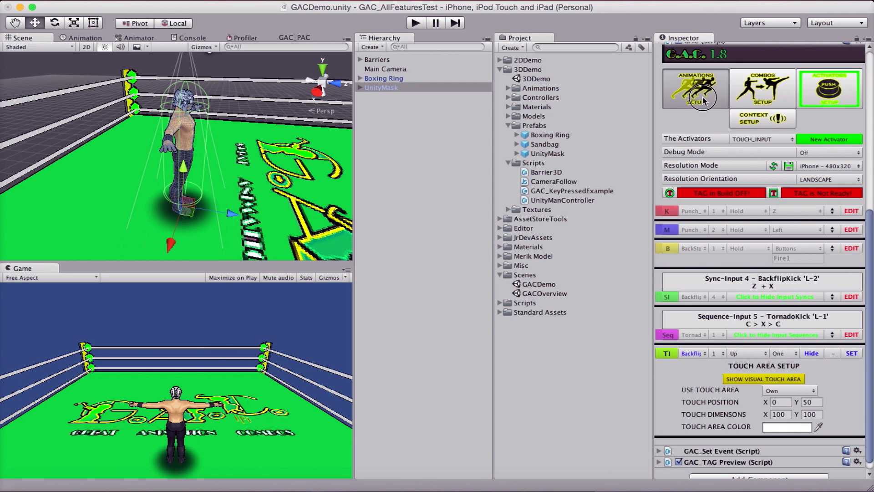
{"action": "scroll", "coordinate": [739, 275], "scroll_direction": "down", "scroll_amount": 3}
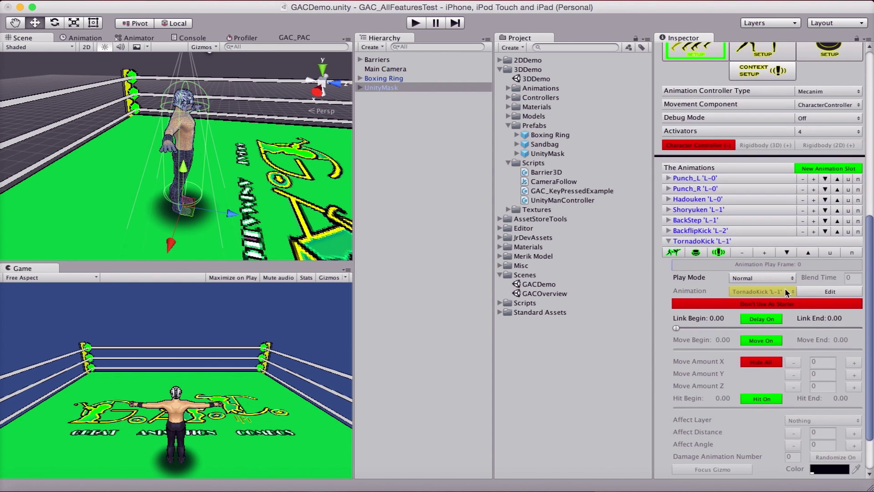
{"action": "left_click", "coordinate": [768, 253]}
{"action": "scroll", "coordinate": [714, 320], "scroll_direction": "down", "scroll_amount": 15}
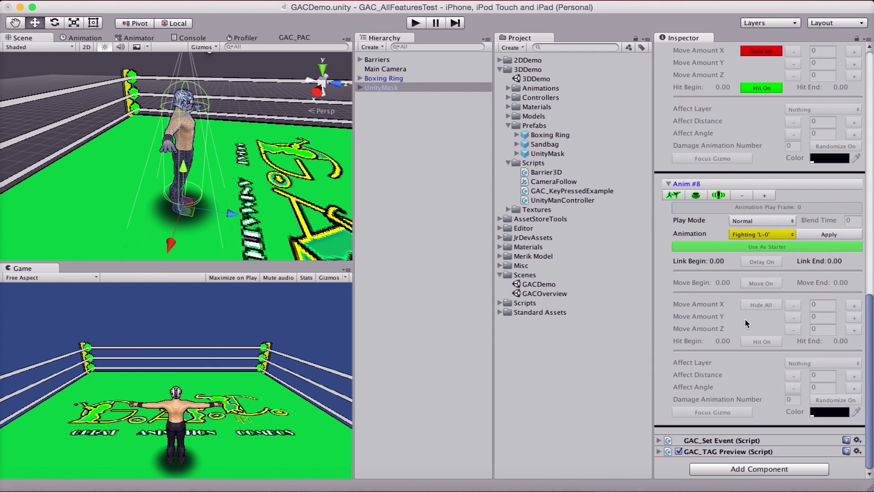
{"action": "left_click", "coordinate": [770, 235]}
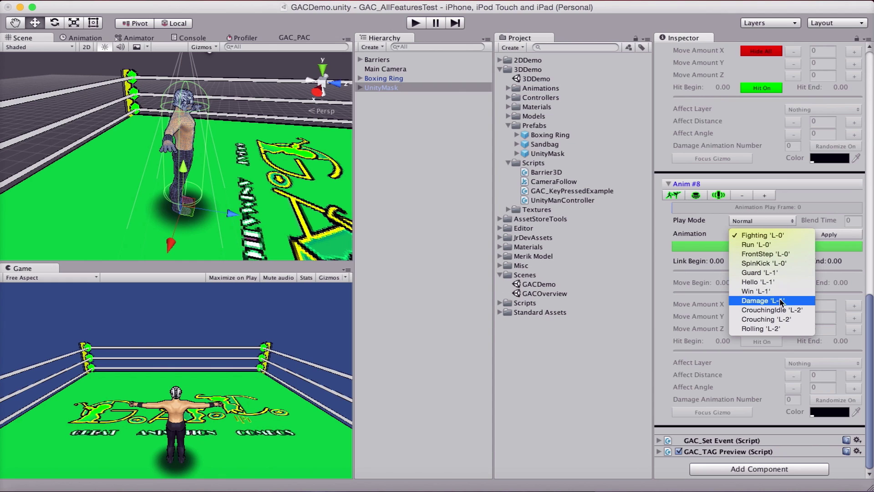
{"action": "left_click", "coordinate": [763, 264]}
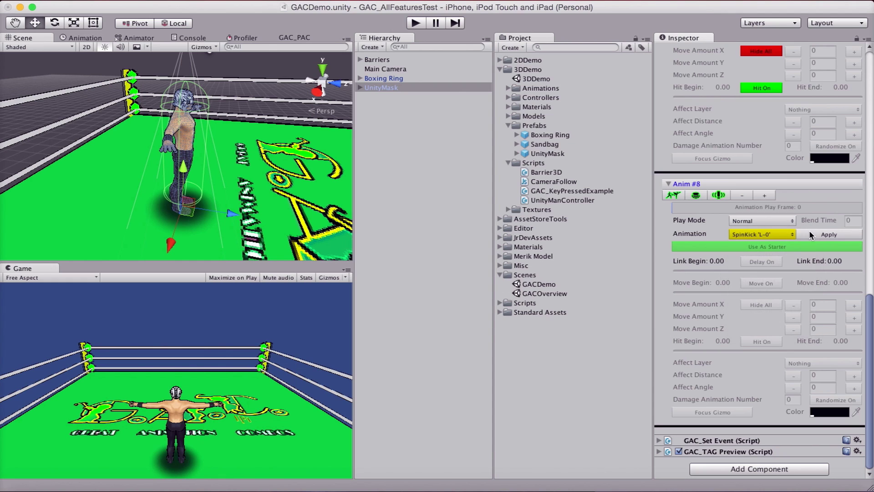
Step: Enable SpinKick 'L-0' for use as a starter and add it as a starter animation in the combos setup
{"action": "left_click", "coordinate": [771, 246]}
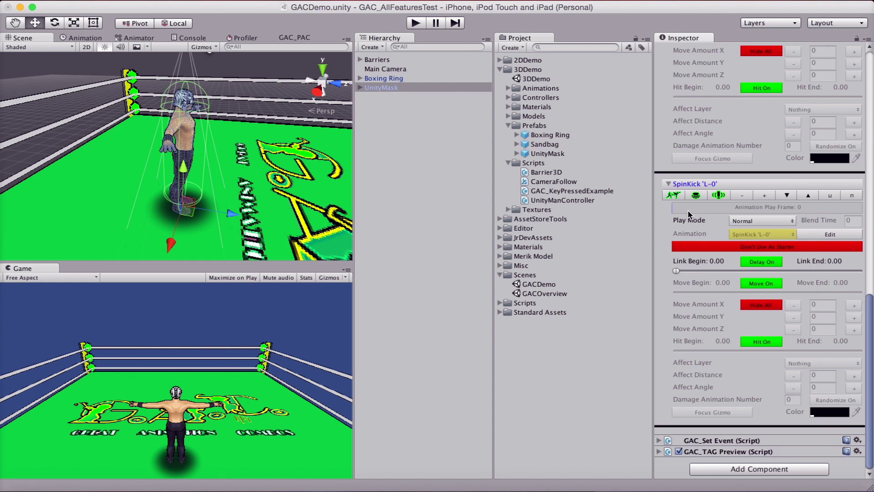
{"action": "left_click", "coordinate": [674, 196]}
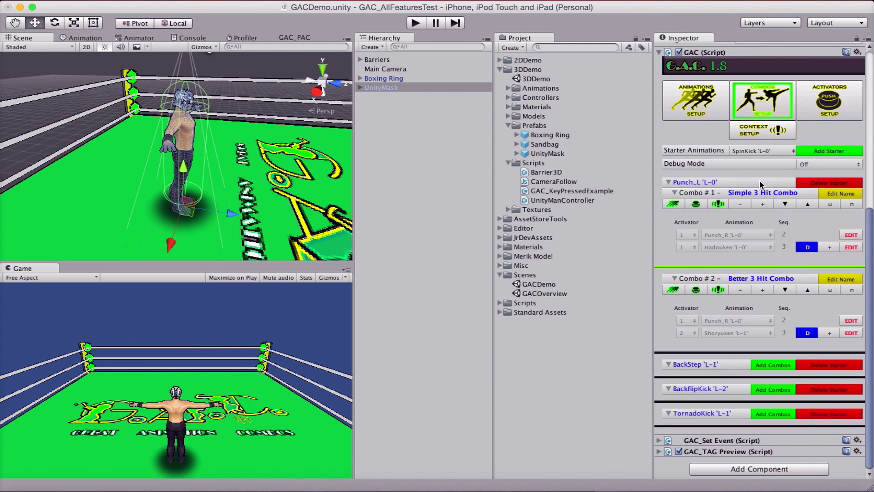
{"action": "left_click", "coordinate": [808, 154]}
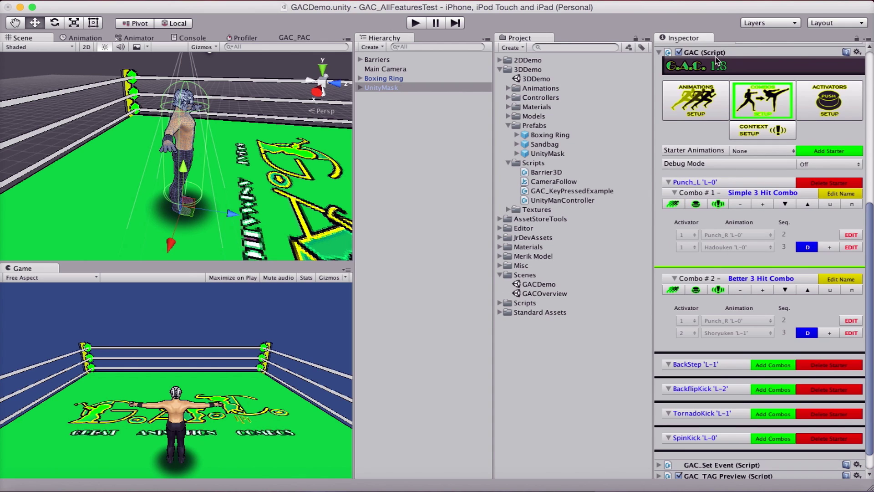
Step: Return to the activators setup and assign SpinKick 'L-0' to the touch activator
{"action": "left_click", "coordinate": [697, 290]}
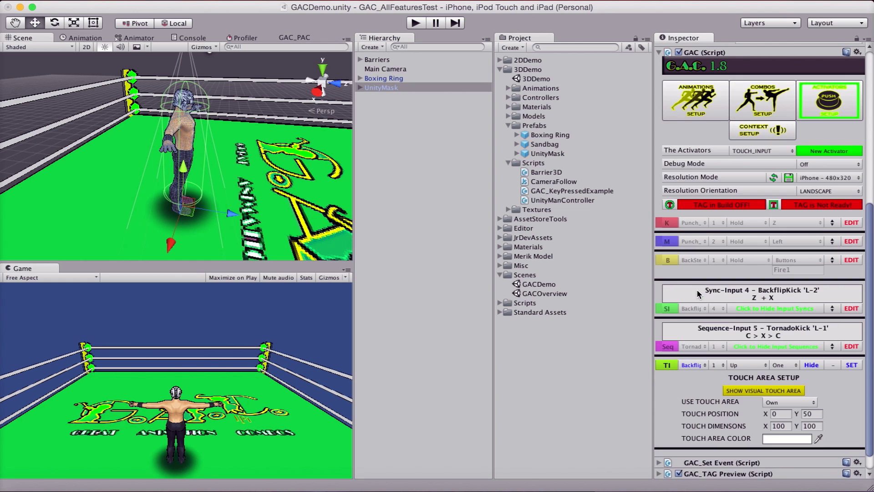
{"action": "scroll", "coordinate": [729, 347], "scroll_direction": "down", "scroll_amount": 1}
{"action": "left_click", "coordinate": [706, 343]}
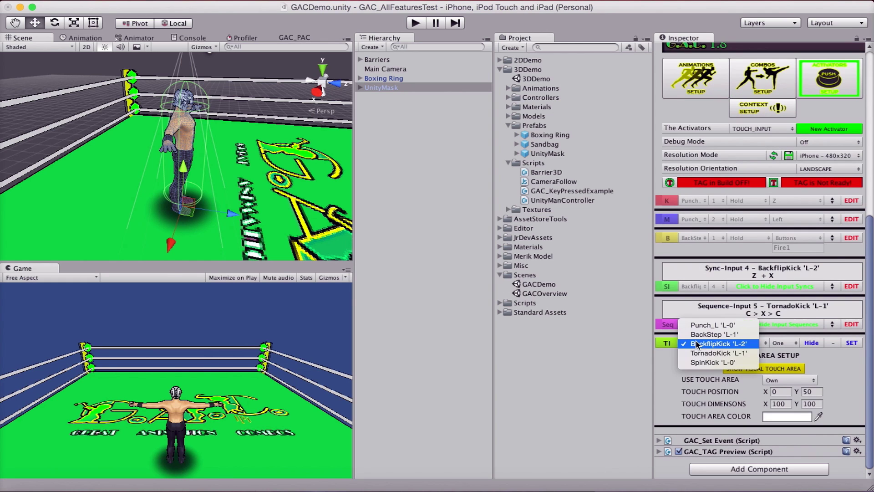
{"action": "left_click", "coordinate": [707, 363]}
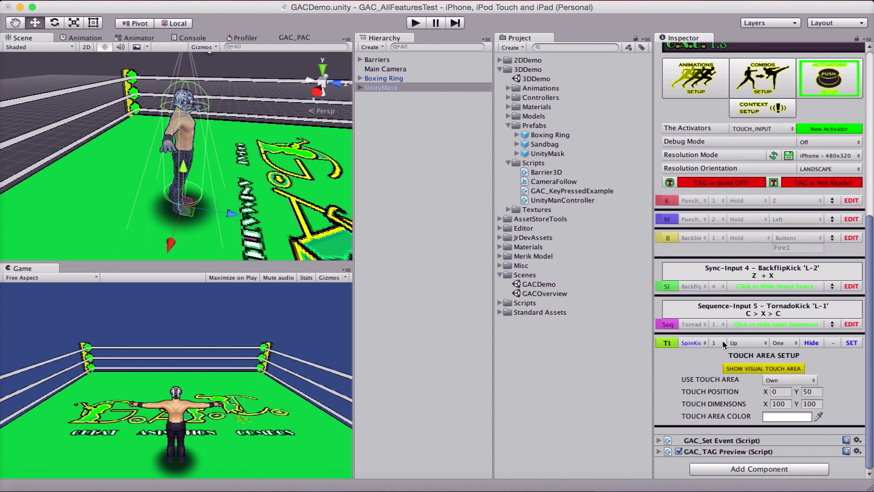
Step: Set the SpinKick touch activator's gesture to Right and choose One as its number of touches
{"action": "left_click", "coordinate": [761, 345]}
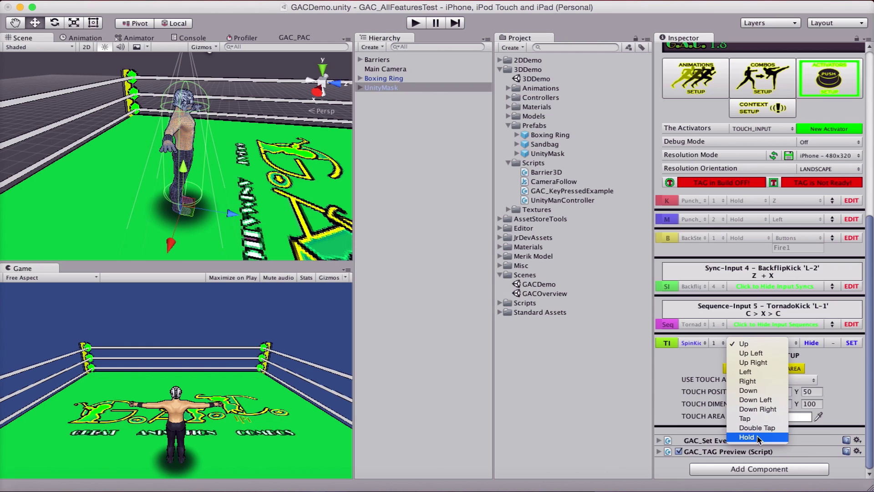
{"action": "left_click", "coordinate": [748, 381]}
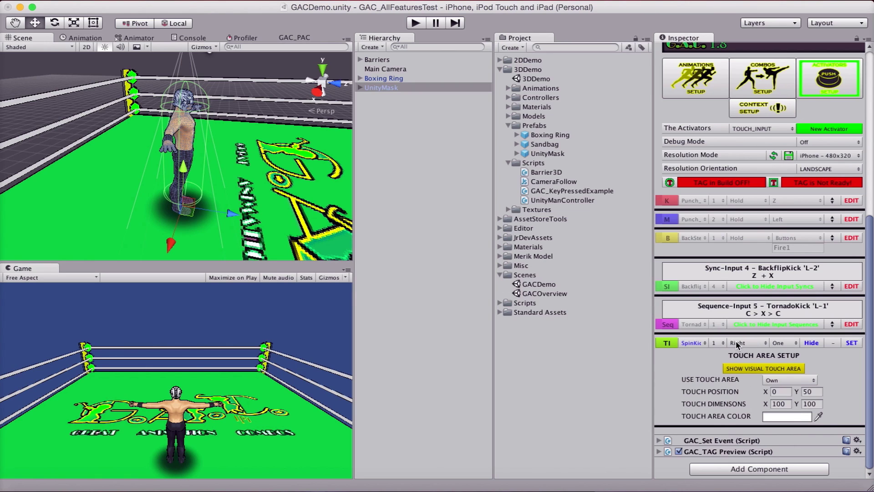
{"action": "left_click", "coordinate": [788, 345]}
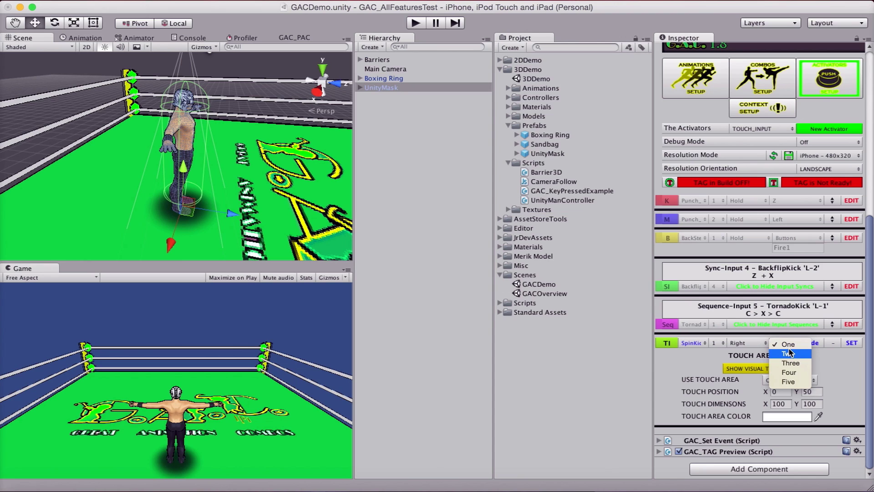
{"action": "left_click", "coordinate": [784, 343]}
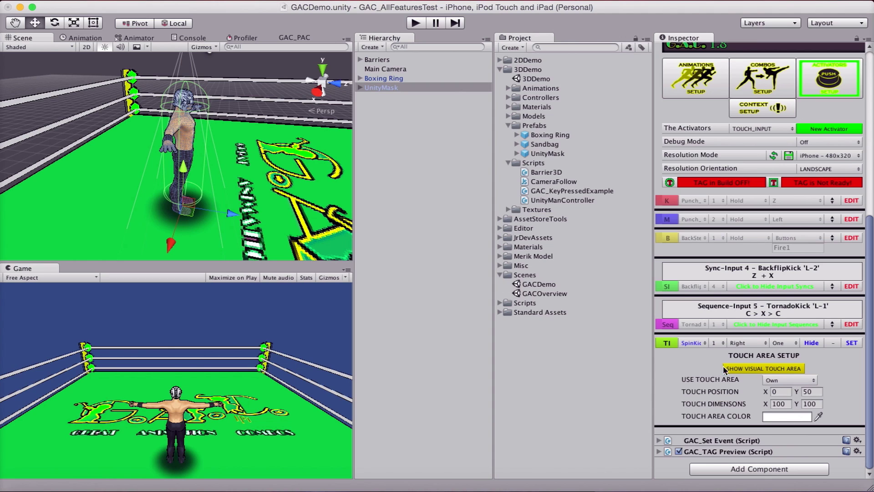
Step: Check the touch area source options for the SpinKick activator and open the Touch Area GUI Setup window, placing it mid-screen
{"action": "left_click", "coordinate": [782, 380]}
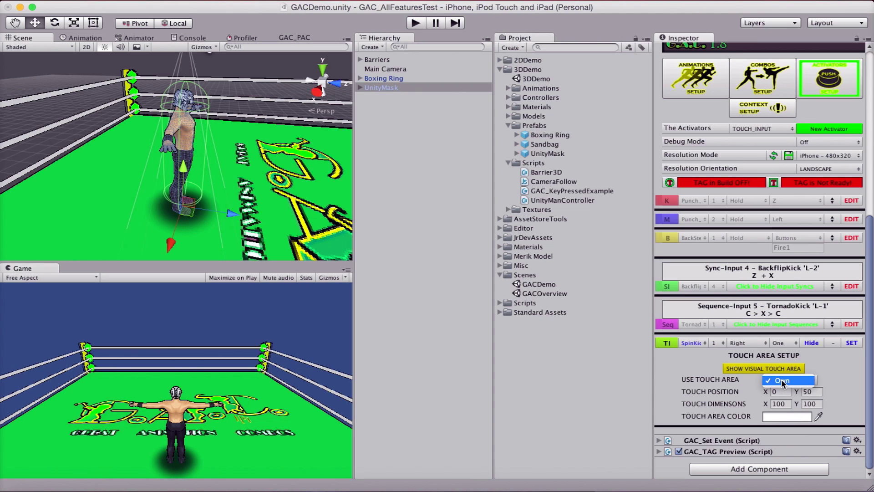
{"action": "left_click", "coordinate": [709, 371]}
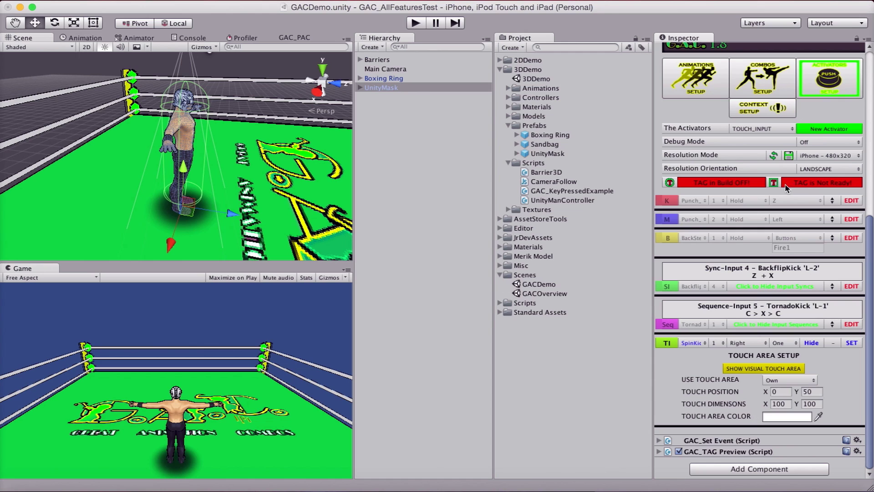
{"action": "left_click", "coordinate": [773, 182]}
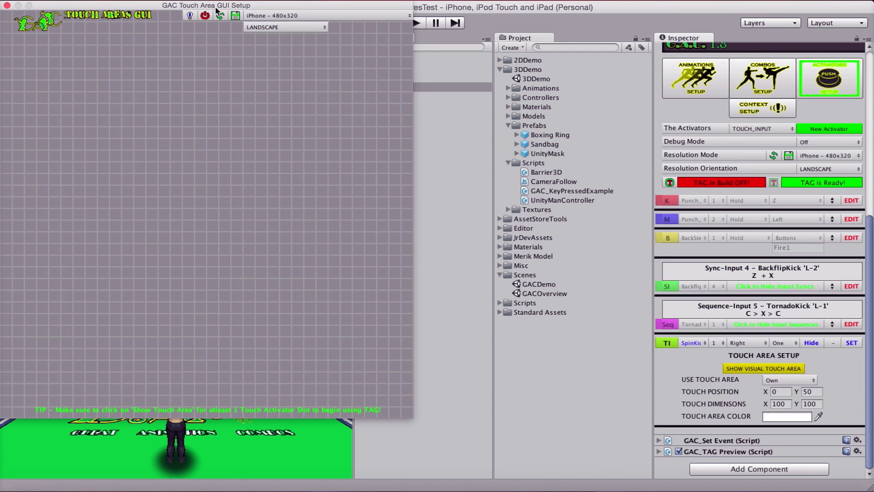
{"action": "left_click_drag", "start_coordinate": [217, 8], "coordinate": [409, 40]}
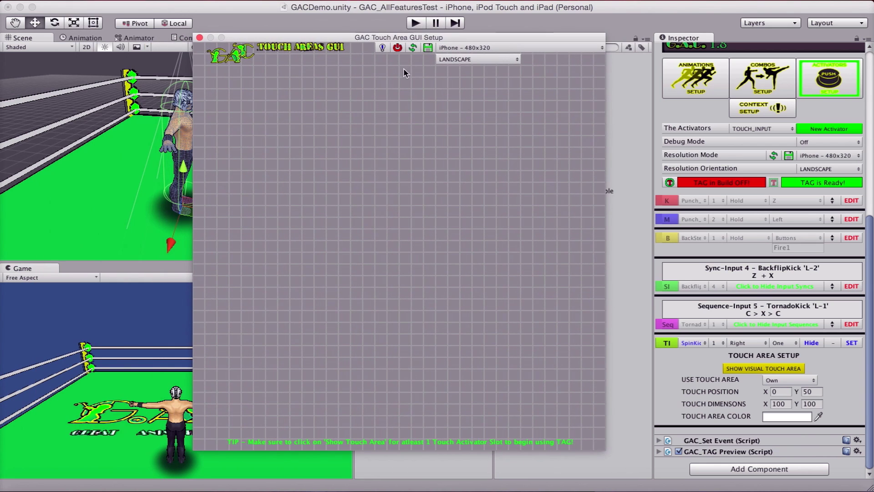
Step: Try the other orientation and the iPhone 5 - 1136x640 resolution for the touch areas, returning to LANDSCAPE and iPhone - 480x320
{"action": "left_click", "coordinate": [502, 58]}
{"action": "left_click", "coordinate": [495, 66]}
{"action": "left_click", "coordinate": [490, 57]}
{"action": "left_click", "coordinate": [474, 50]}
{"action": "left_click", "coordinate": [474, 47]}
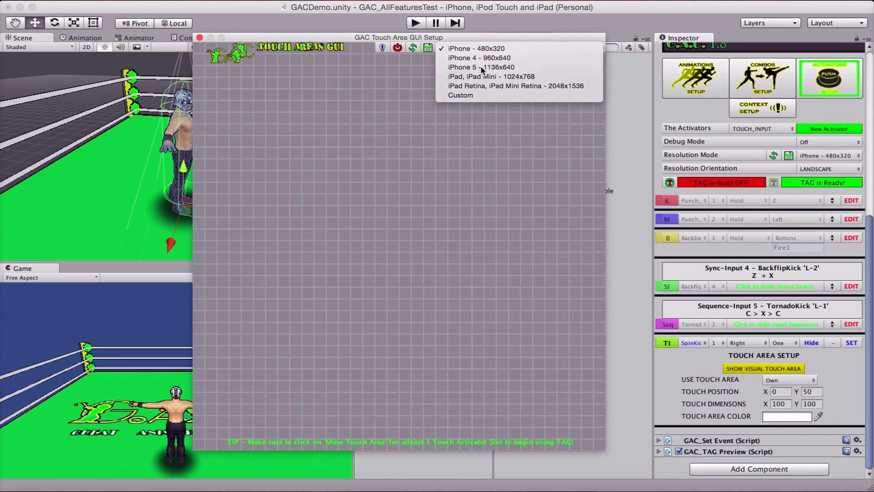
{"action": "left_click", "coordinate": [456, 72]}
{"action": "left_click", "coordinate": [461, 49]}
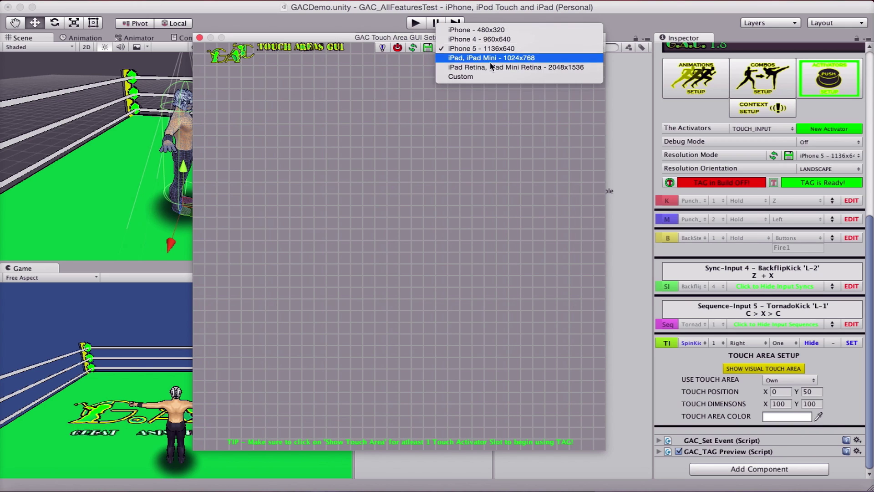
{"action": "left_click", "coordinate": [464, 30]}
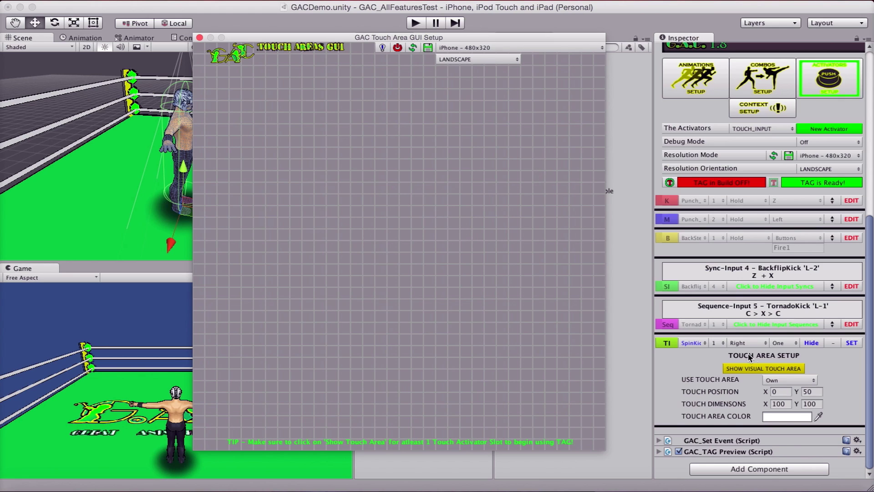
Step: Show the SpinKick activator's visual touch area and move it near the center of the resolution frame, at about (191, 118)
{"action": "left_click", "coordinate": [767, 368]}
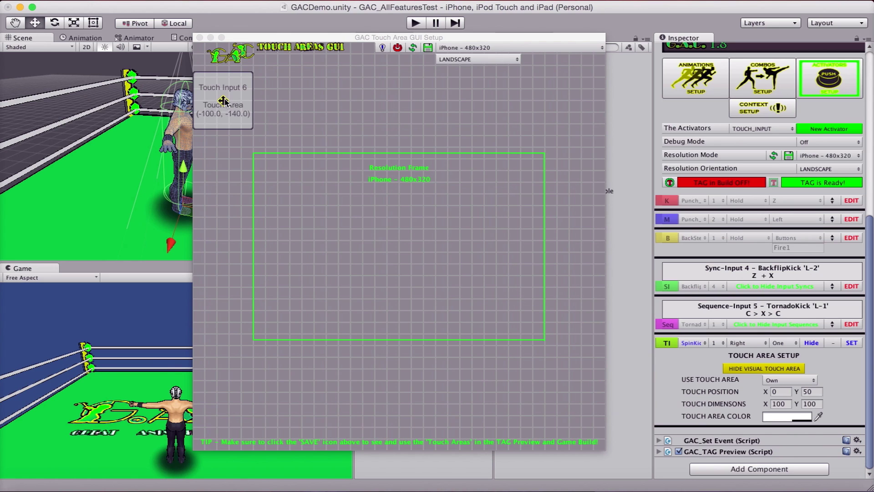
{"action": "left_click_drag", "start_coordinate": [223, 100], "coordinate": [395, 247]}
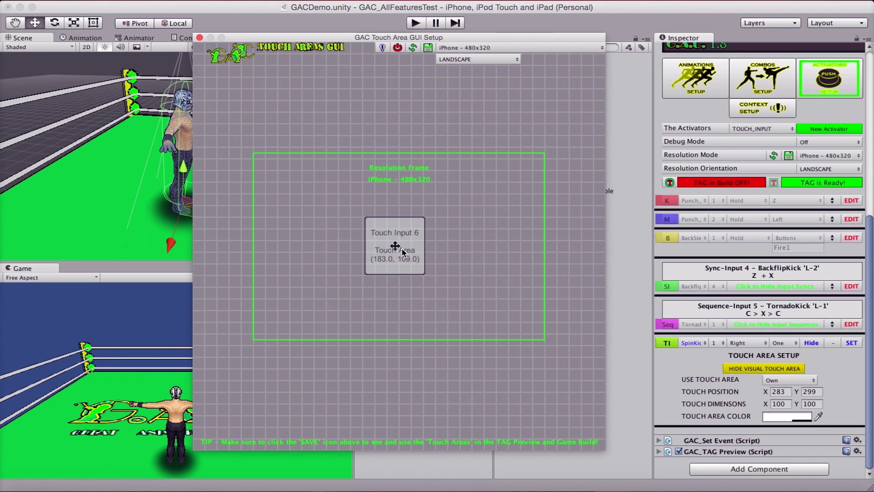
{"action": "left_click", "coordinate": [285, 187]}
{"action": "left_click_drag", "start_coordinate": [286, 187], "coordinate": [284, 183]}
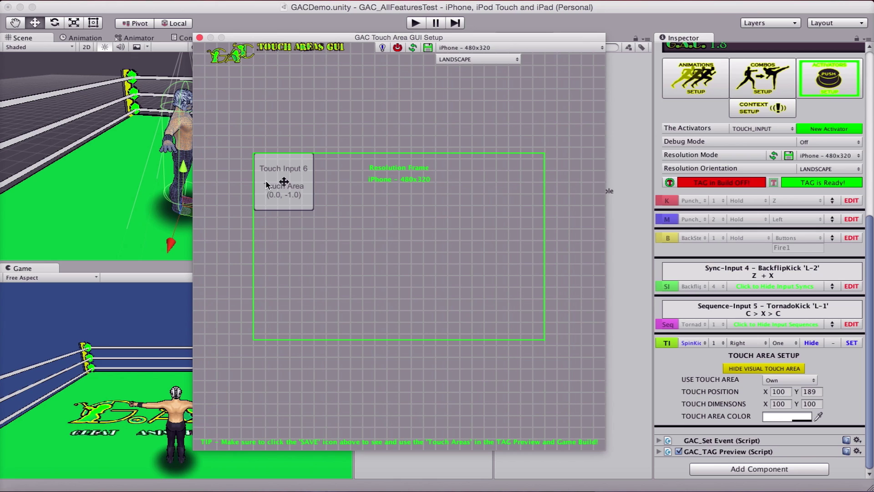
{"action": "left_click_drag", "start_coordinate": [289, 187], "coordinate": [401, 254]}
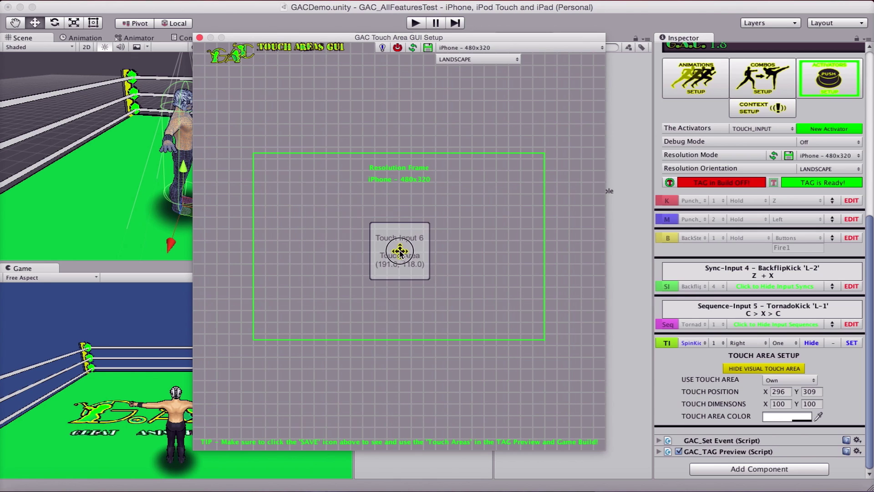
Step: Enlarge the Touch Input 6 area by its edges to about 134 by 112
{"action": "left_click_drag", "start_coordinate": [400, 222], "coordinate": [399, 216]}
{"action": "left_click", "coordinate": [355, 238]}
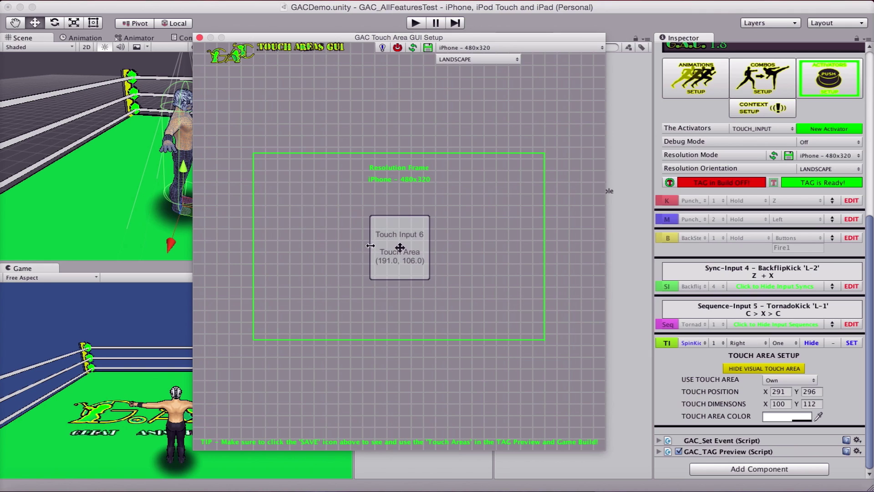
{"action": "left_click_drag", "start_coordinate": [370, 245], "coordinate": [359, 245]}
{"action": "left_click_drag", "start_coordinate": [430, 244], "coordinate": [441, 244]}
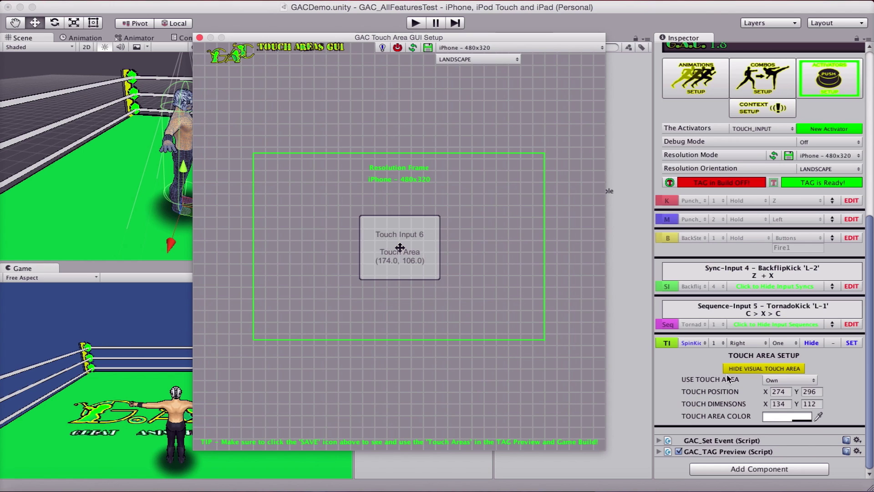
Step: Change the touch area color to red
{"action": "left_click", "coordinate": [780, 418]}
{"action": "left_click", "coordinate": [80, 49]}
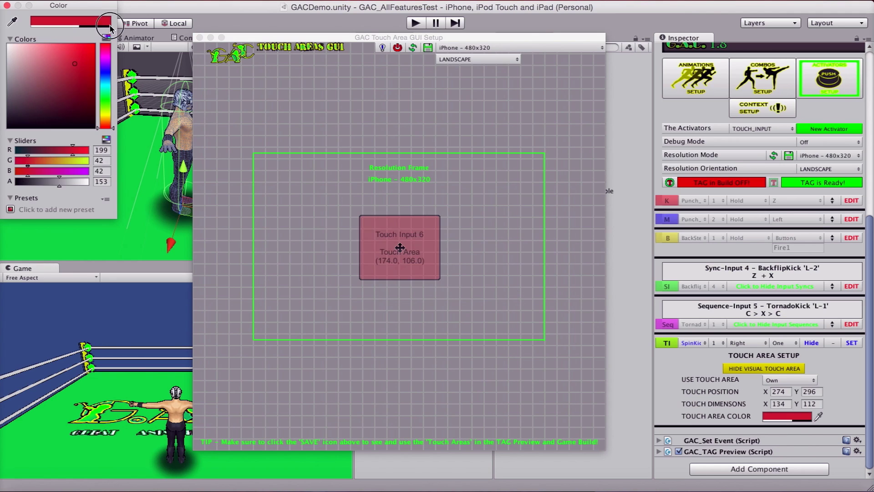
{"action": "left_click", "coordinate": [6, 5]}
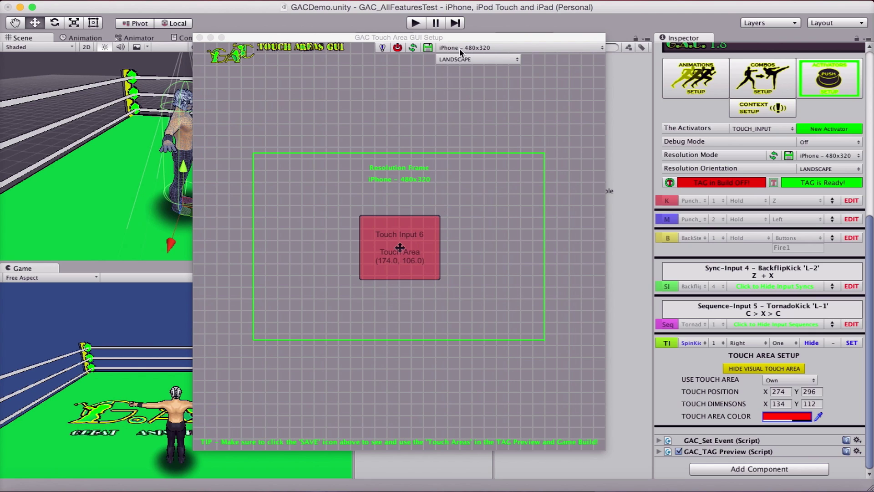
Step: Try to save the touch area settings, read the resulting console message, and return to the touch area window
{"action": "left_click", "coordinate": [430, 49]}
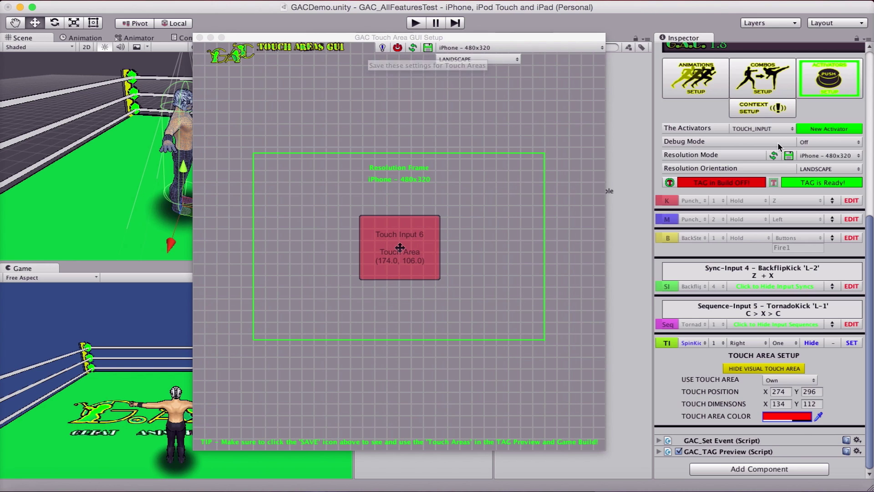
{"action": "left_click", "coordinate": [429, 49]}
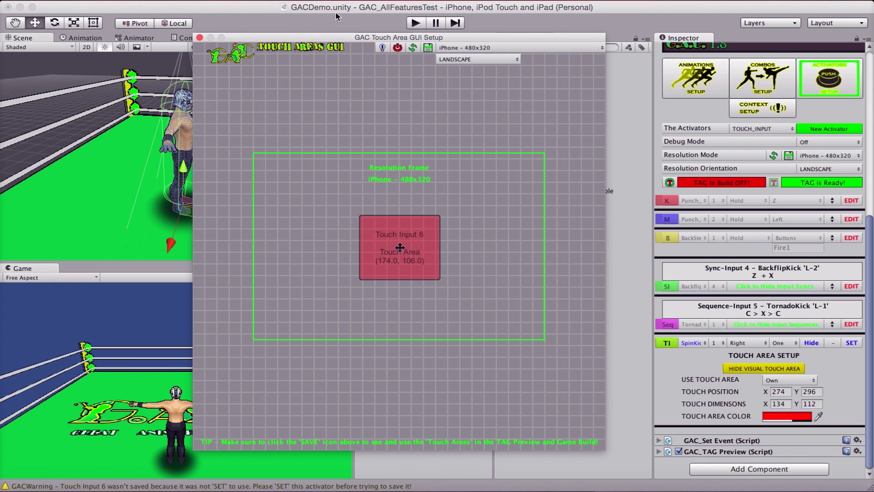
{"action": "left_click_drag", "start_coordinate": [330, 41], "coordinate": [423, 49]}
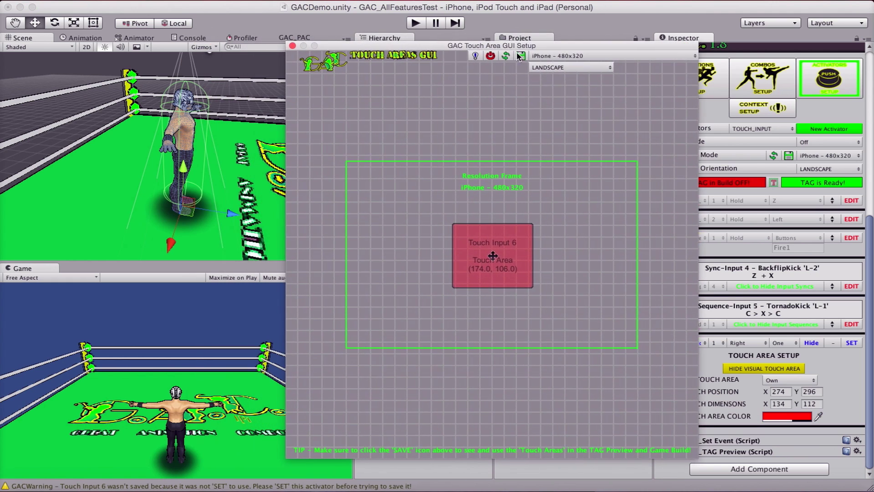
{"action": "left_click", "coordinate": [198, 40]}
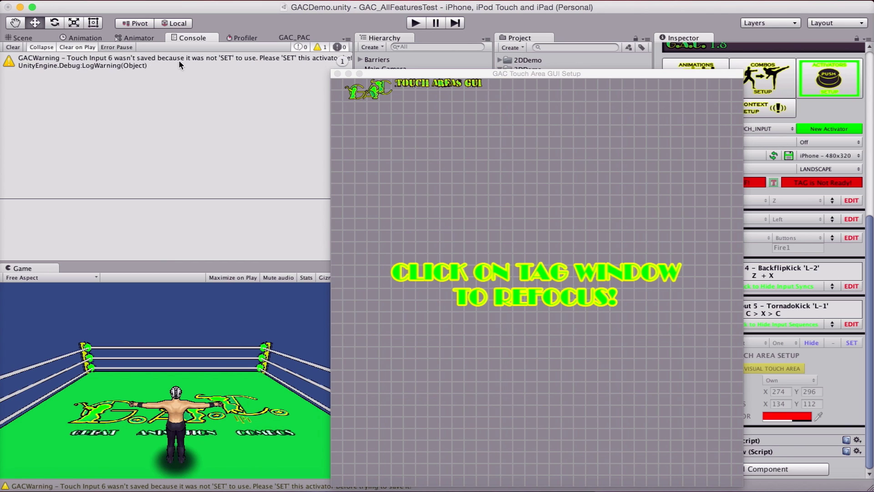
{"action": "left_click", "coordinate": [389, 72]}
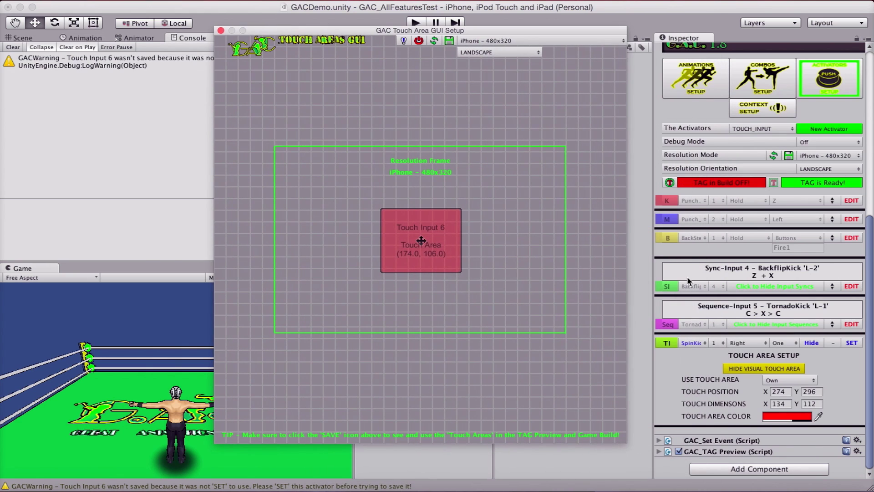
Step: Set the SpinKick touch activator for use and clear the console
{"action": "left_click", "coordinate": [853, 344]}
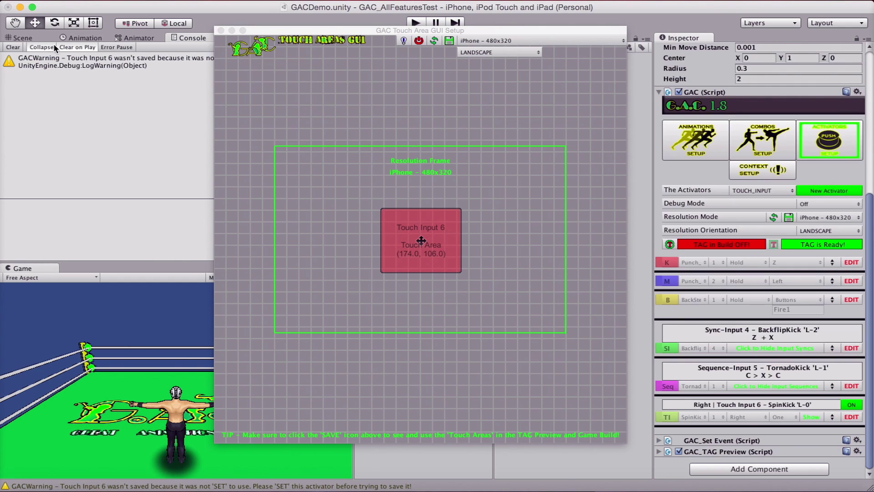
{"action": "left_click", "coordinate": [20, 48]}
{"action": "left_click", "coordinate": [20, 48]}
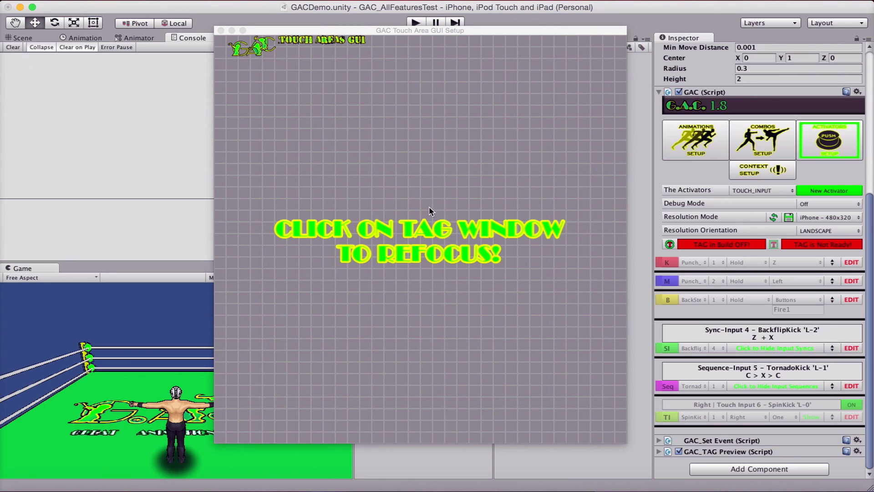
Step: Refocus the touch area window and save the touch area settings for the iPhone - 480x320 resolution
{"action": "left_click", "coordinate": [430, 218]}
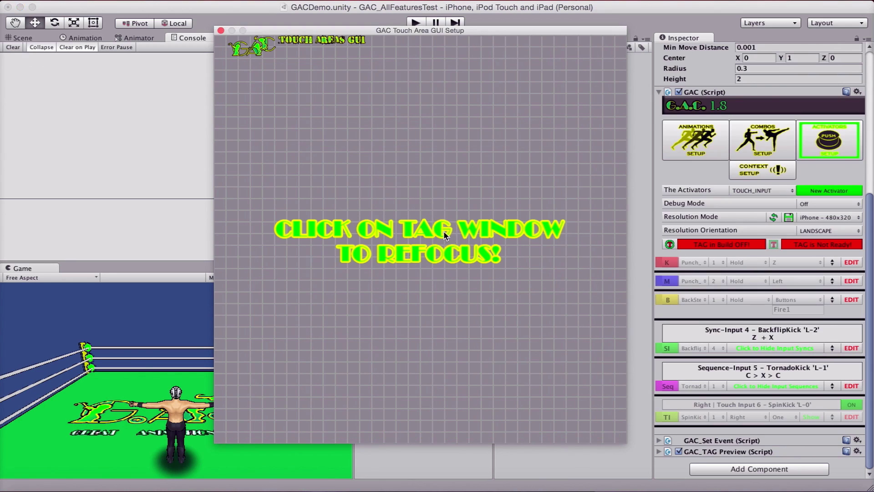
{"action": "left_click_drag", "start_coordinate": [433, 32], "coordinate": [452, 30]}
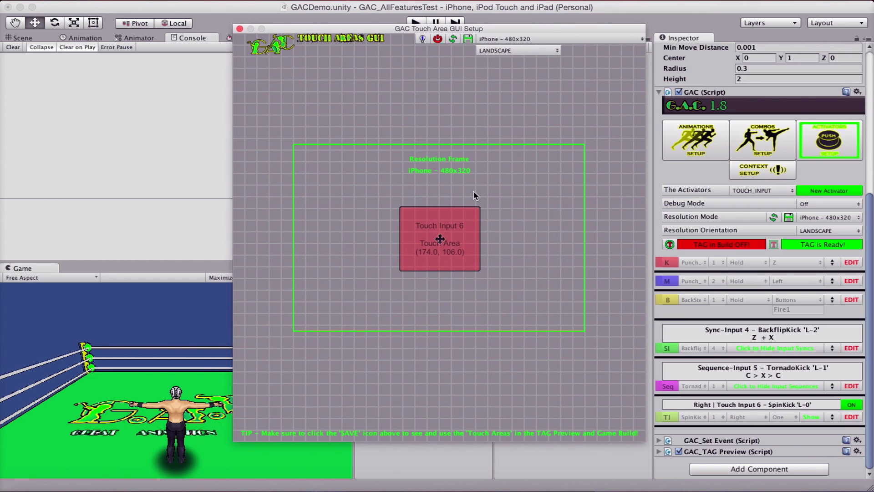
{"action": "left_click", "coordinate": [468, 38]}
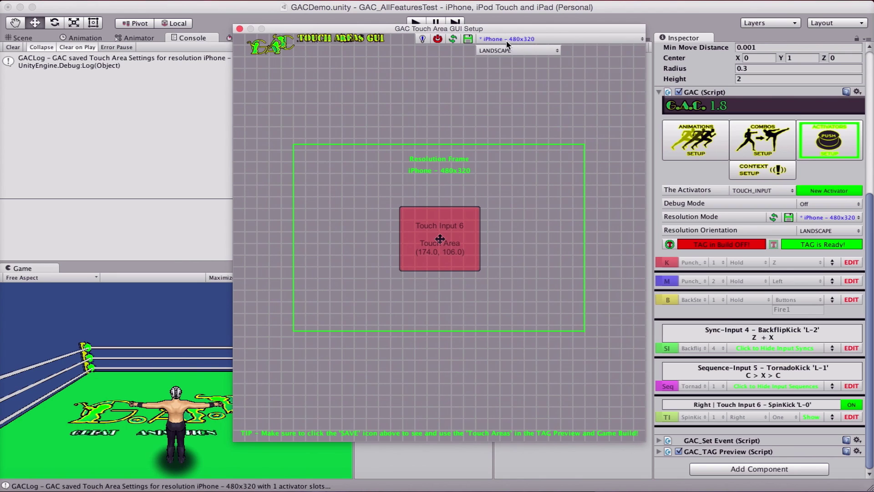
Step: Uncover the console to read the save log for the touch areas, and clear it
{"action": "left_click_drag", "start_coordinate": [482, 31], "coordinate": [540, 38]}
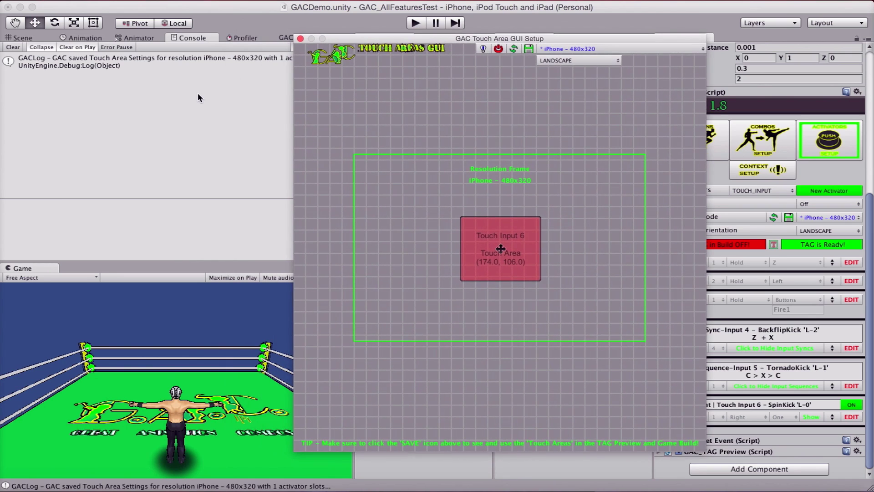
{"action": "left_click_drag", "start_coordinate": [367, 38], "coordinate": [366, 73]}
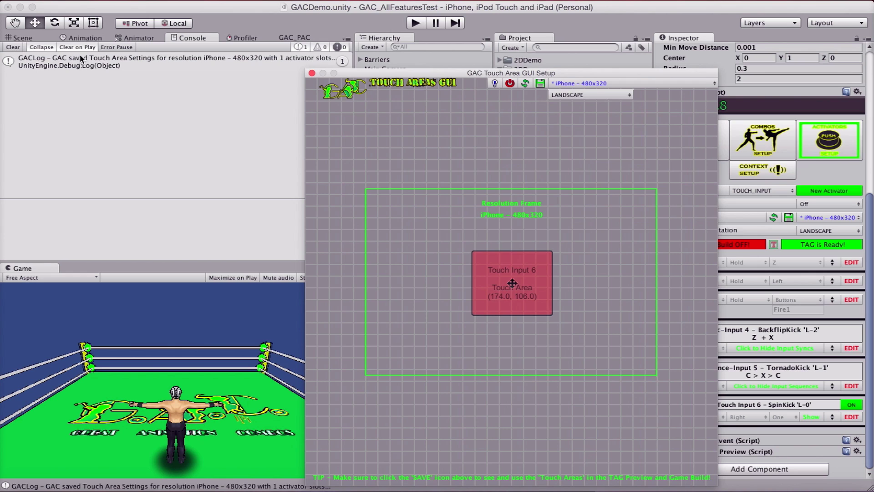
{"action": "left_click", "coordinate": [16, 48]}
Step: Close the touch area window, bring it back by reselecting UnityMask, and turn TAG off from within the window
{"action": "left_click_drag", "start_coordinate": [508, 74], "coordinate": [399, 33]}
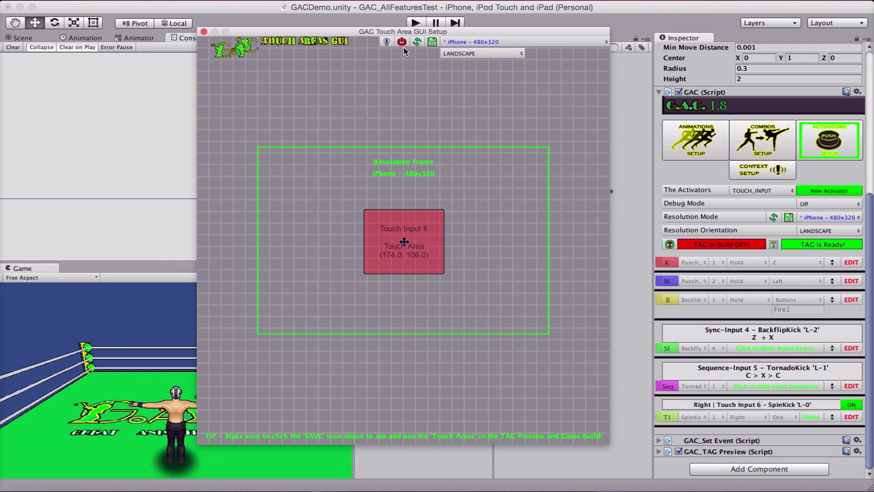
{"action": "left_click", "coordinate": [204, 31]}
{"action": "left_click", "coordinate": [371, 87]}
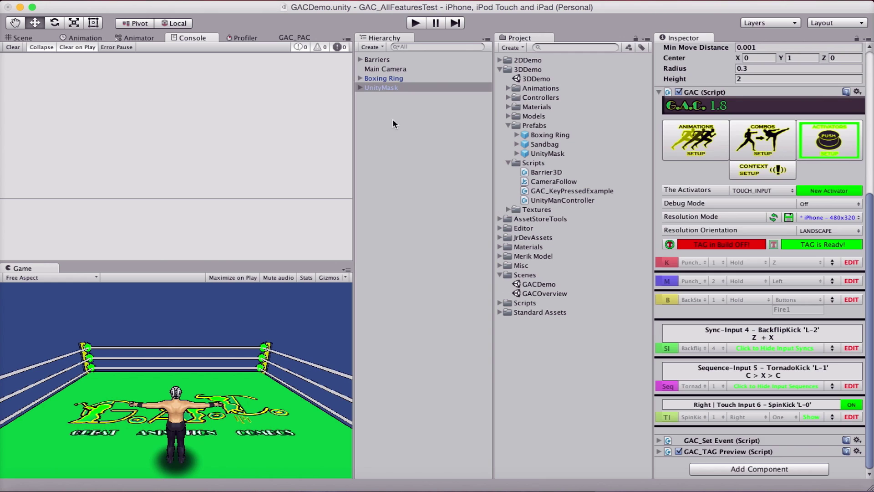
{"action": "left_click", "coordinate": [379, 92]}
{"action": "left_click", "coordinate": [387, 87]}
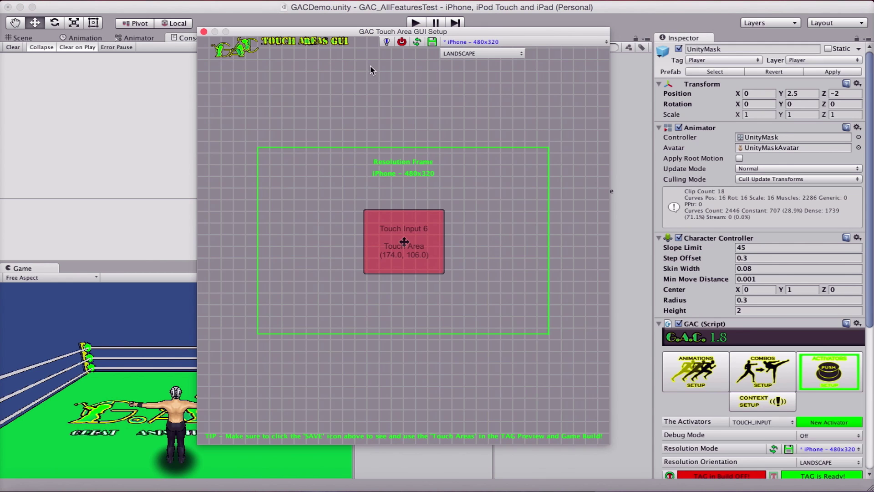
{"action": "left_click", "coordinate": [402, 42]}
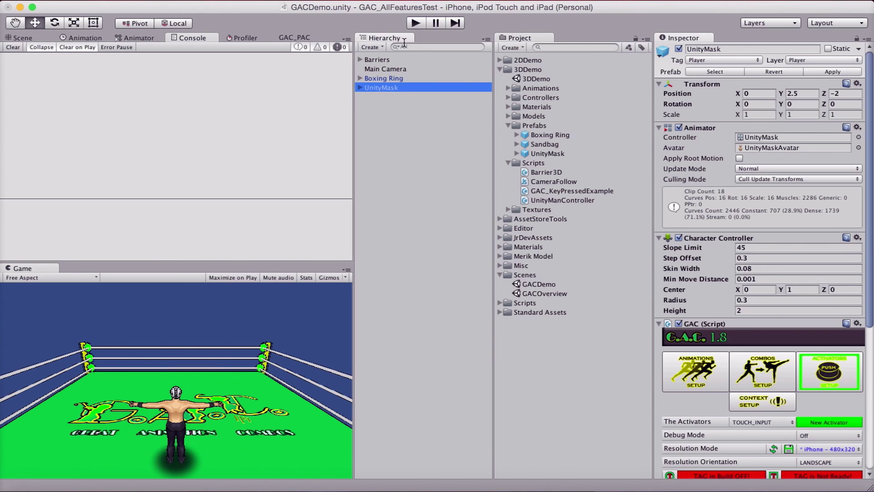
Step: Turn TAG on again from UnityMask's activators setup and shut it down once more
{"action": "scroll", "coordinate": [759, 306], "scroll_direction": "down", "scroll_amount": 5}
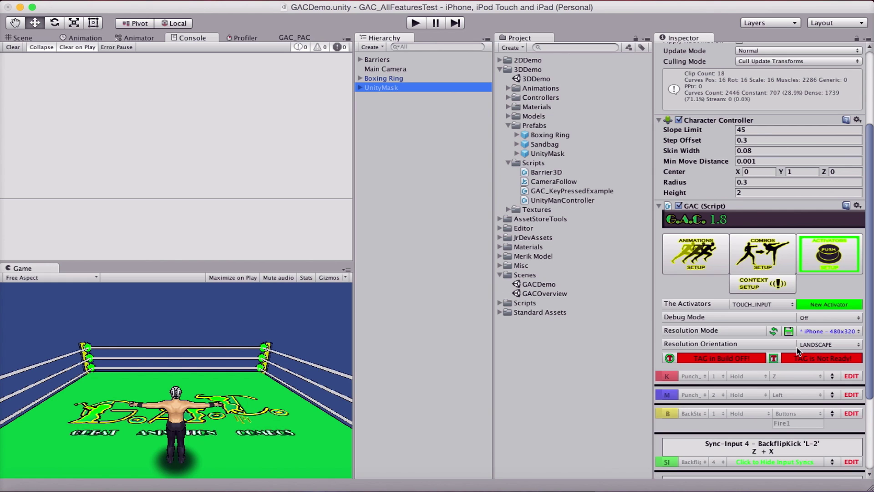
{"action": "left_click", "coordinate": [784, 358]}
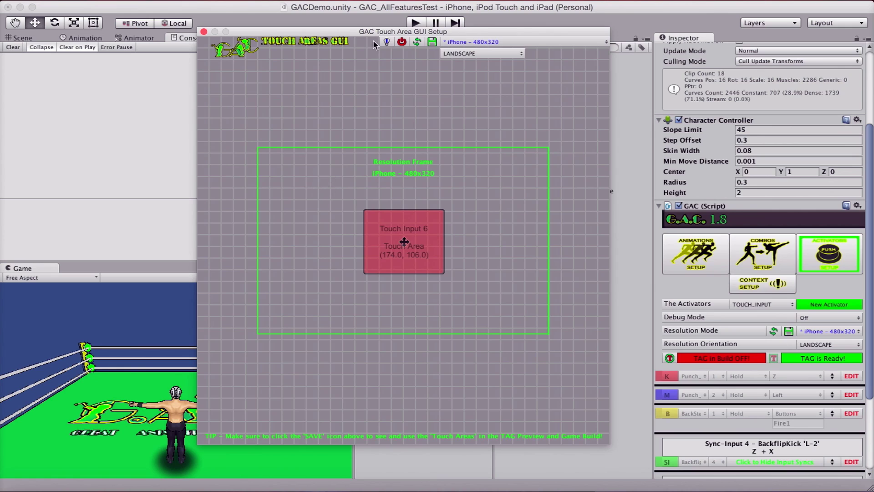
{"action": "left_click", "coordinate": [402, 43]}
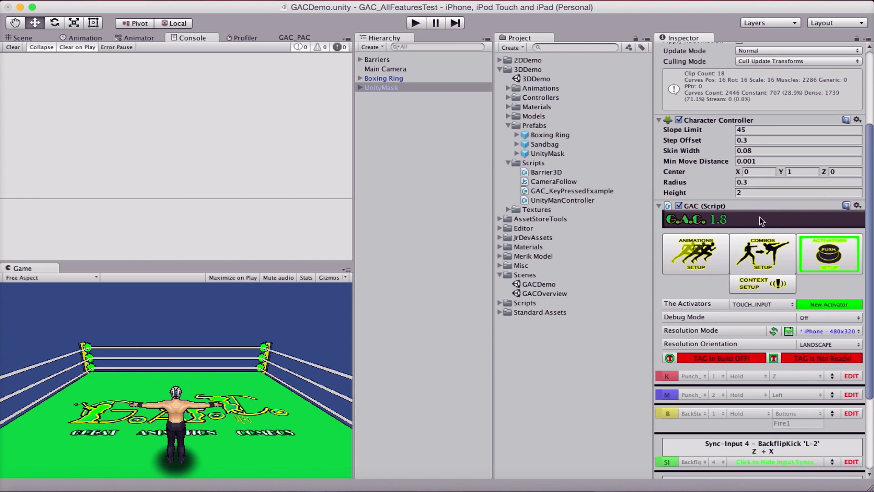
{"action": "scroll", "coordinate": [788, 261], "scroll_direction": "down", "scroll_amount": 2}
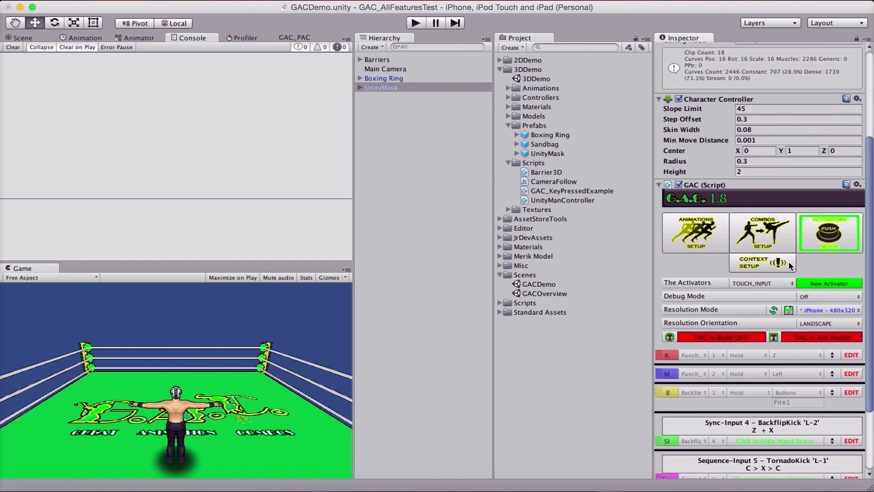
Step: Open the Touch Areas GUI (TAG) Preview window, move it over the scene, and check its resolution options, keeping iPhone - 480x320
{"action": "scroll", "coordinate": [788, 261], "scroll_direction": "down", "scroll_amount": 3}
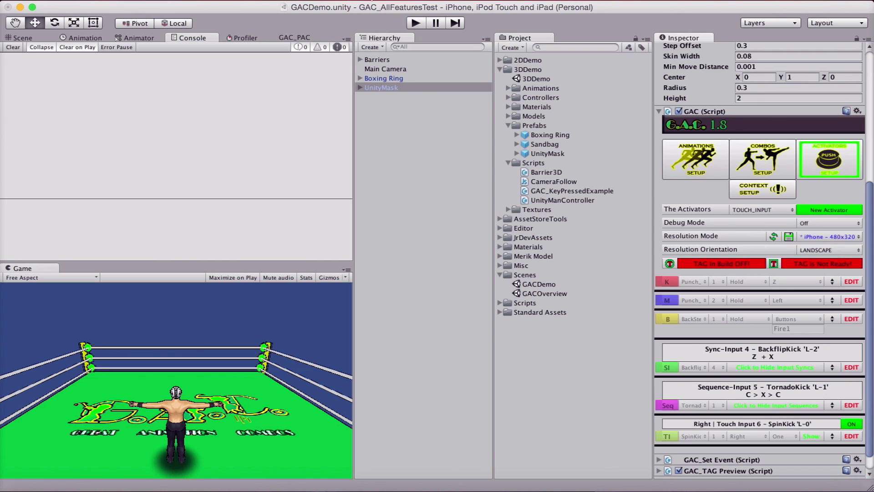
{"action": "left_click", "coordinate": [366, 1]}
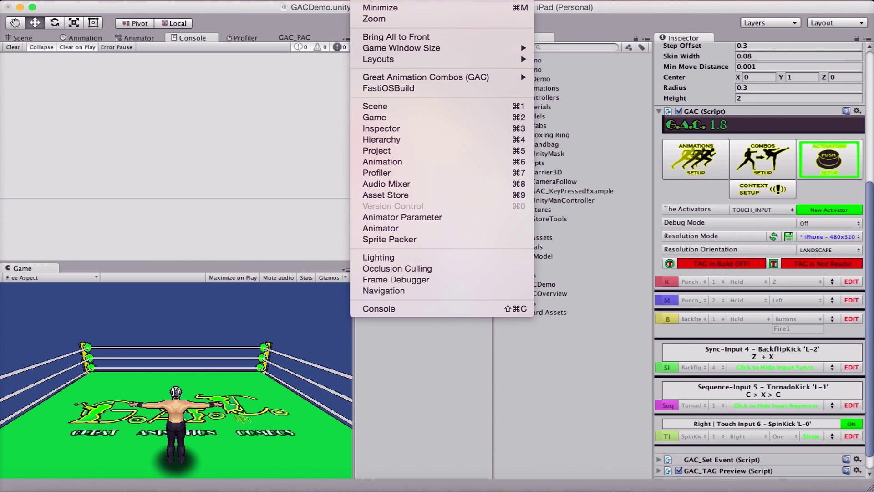
{"action": "mouse_move", "coordinate": [488, 79]}
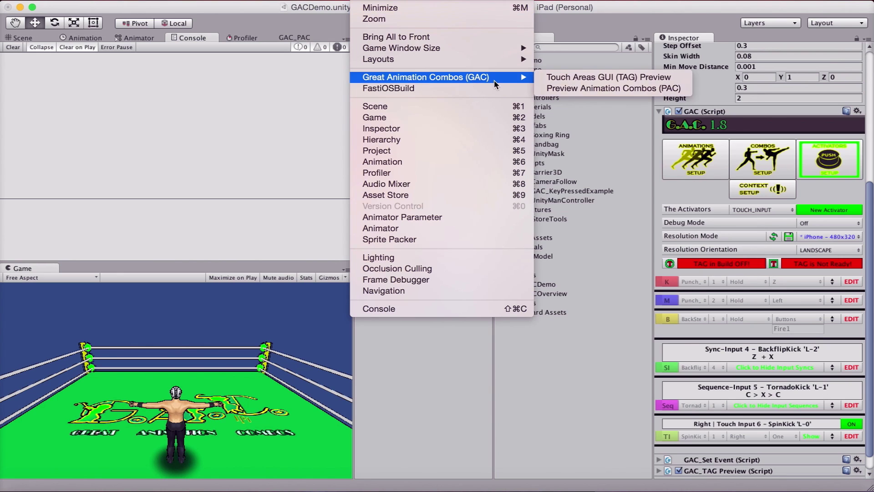
{"action": "left_click", "coordinate": [652, 80]}
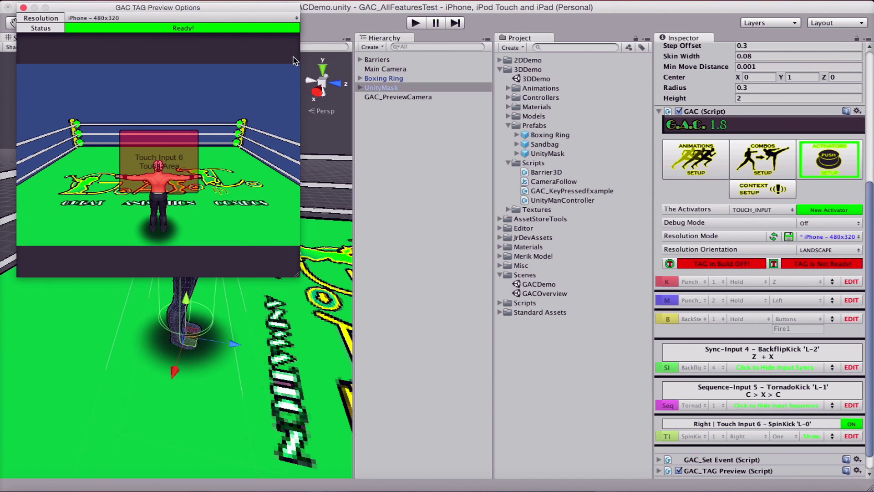
{"action": "left_click_drag", "start_coordinate": [168, 8], "coordinate": [228, 78]}
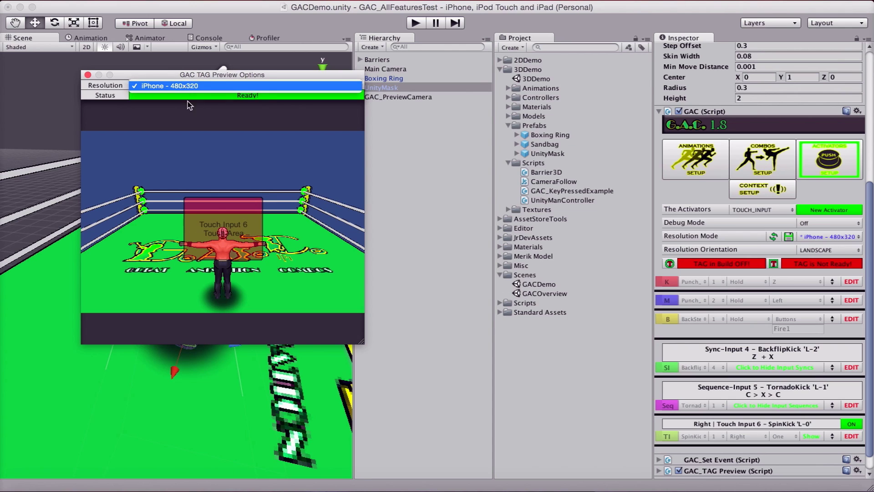
{"action": "left_click", "coordinate": [149, 85]}
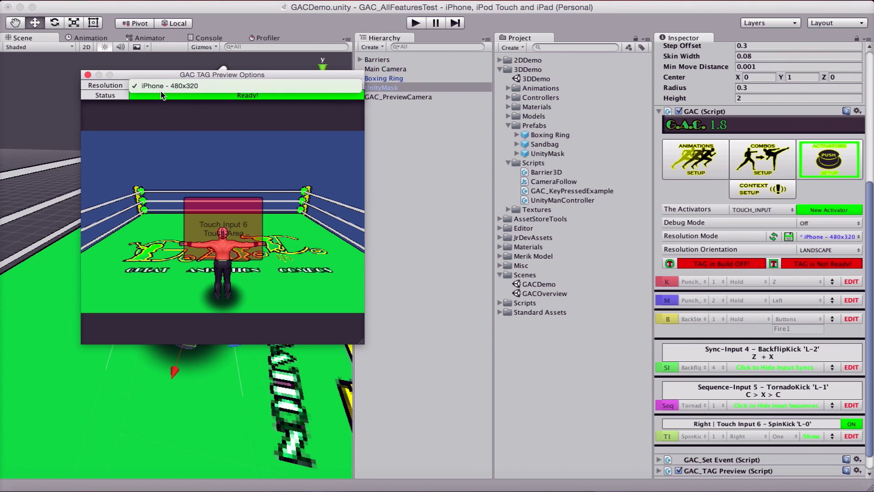
{"action": "left_click", "coordinate": [147, 86]}
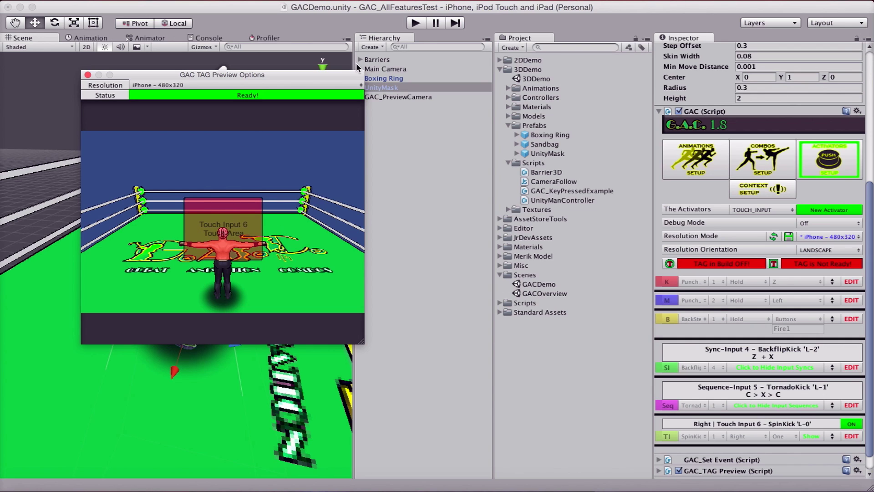
Step: Run the game briefly and stop it, and turn on TAG in Build in UnityMask's activators setup
{"action": "left_click", "coordinate": [416, 24]}
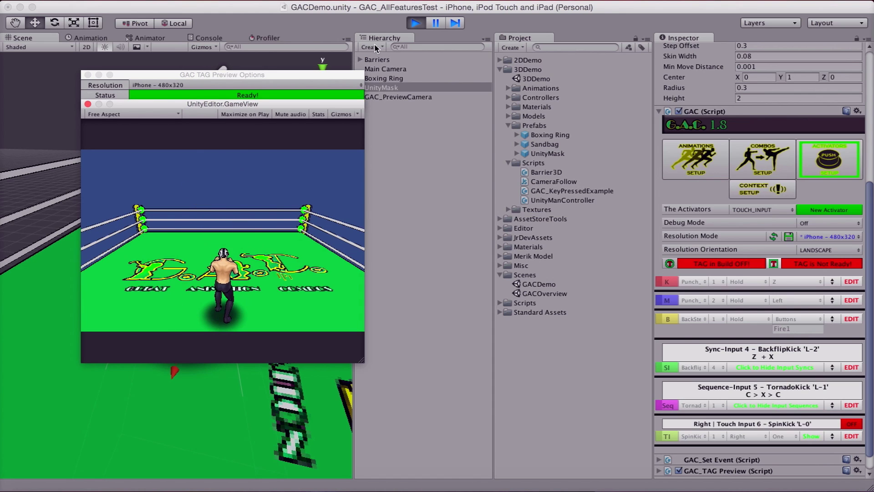
{"action": "left_click", "coordinate": [416, 22]}
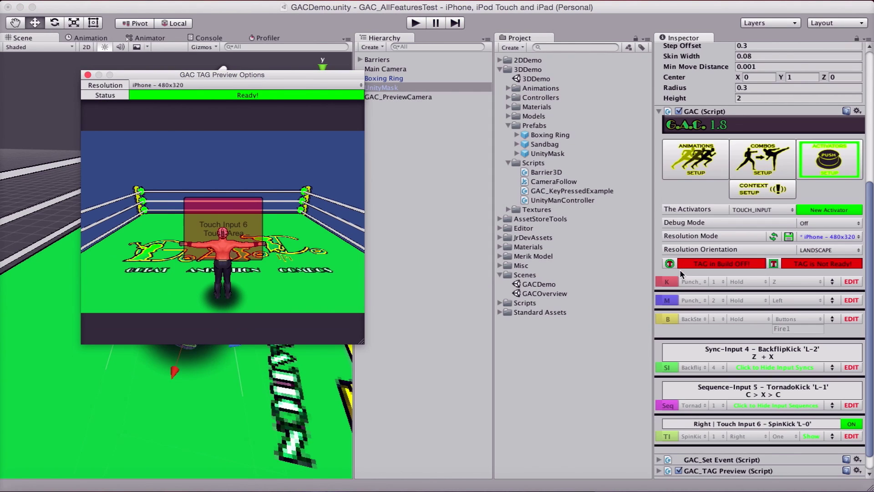
{"action": "left_click", "coordinate": [670, 264]}
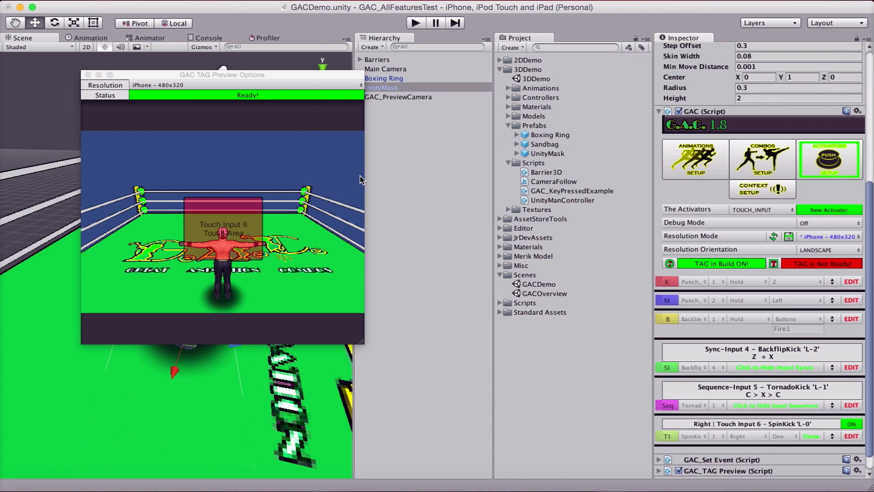
Step: Test-play the game by tapping inside the Touch Input 6 touch area, and stop playback
{"action": "left_click", "coordinate": [416, 23]}
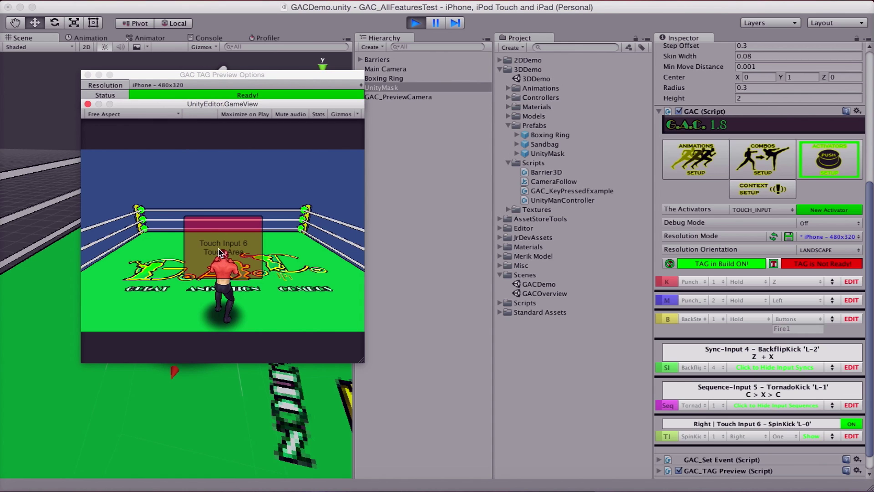
{"action": "left_click", "coordinate": [247, 259]}
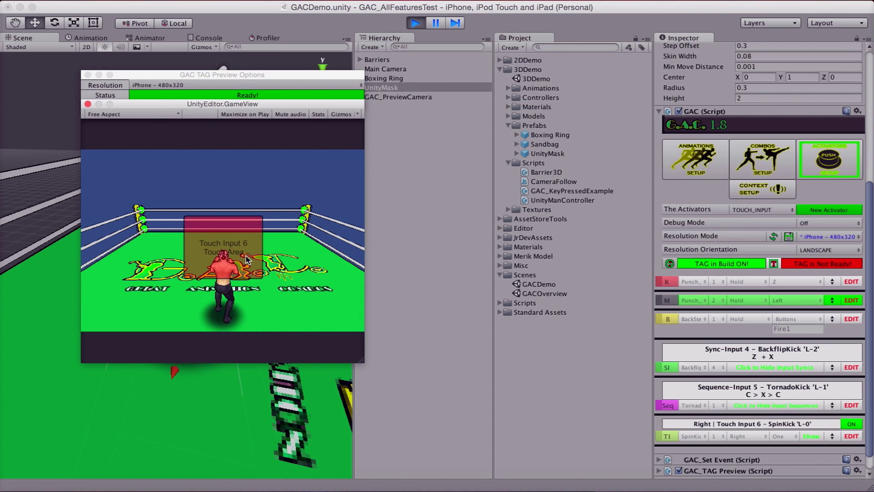
{"action": "left_click", "coordinate": [220, 253]}
{"action": "left_click", "coordinate": [220, 253]}
{"action": "left_click", "coordinate": [220, 253]}
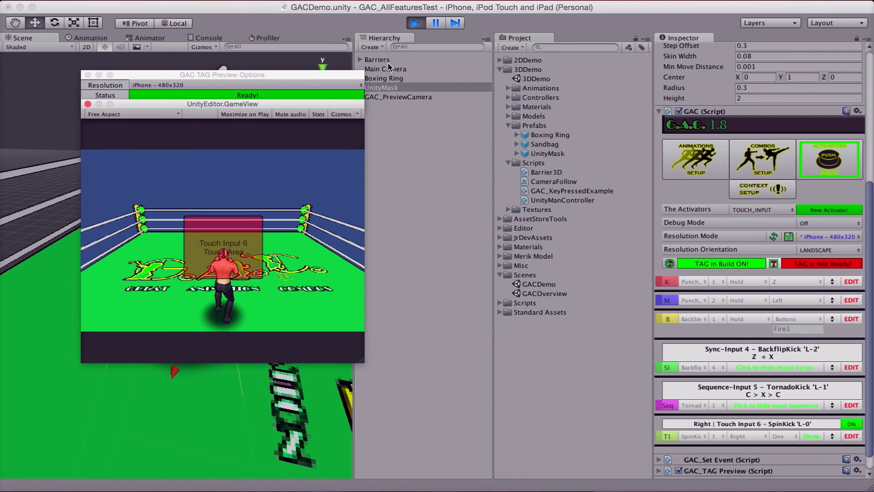
{"action": "left_click", "coordinate": [418, 25]}
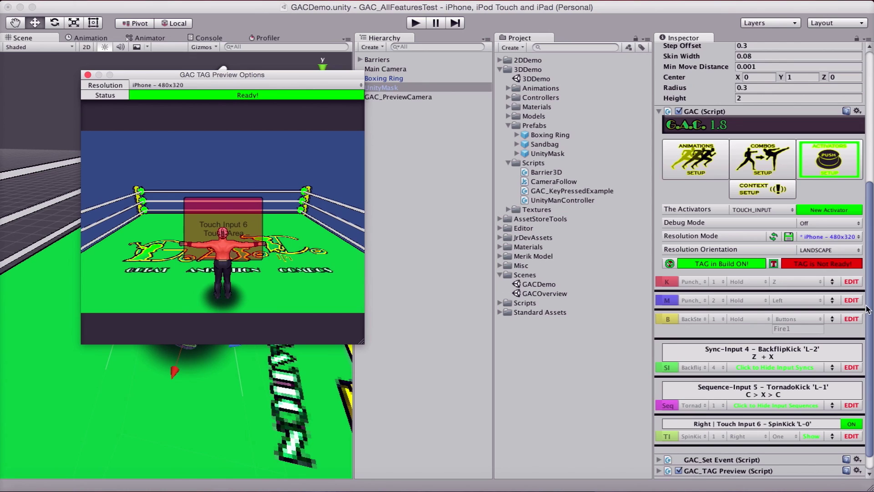
Step: Change the Punch mouse activator's button to Right and set the activator
{"action": "left_click", "coordinate": [851, 300]}
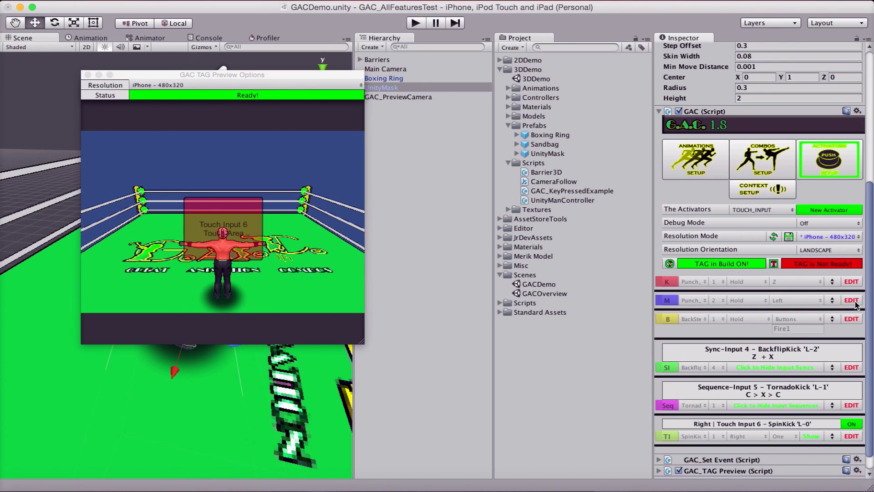
{"action": "left_click", "coordinate": [794, 302]}
{"action": "left_click", "coordinate": [791, 311]}
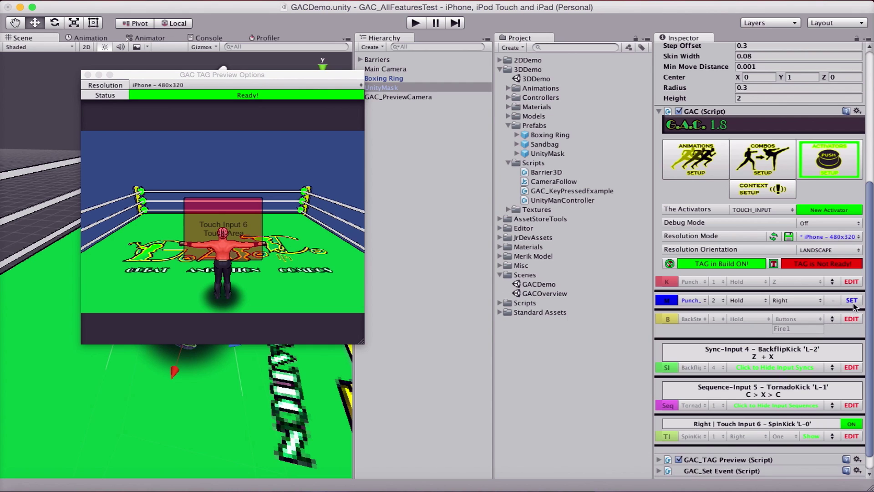
{"action": "left_click", "coordinate": [852, 300]}
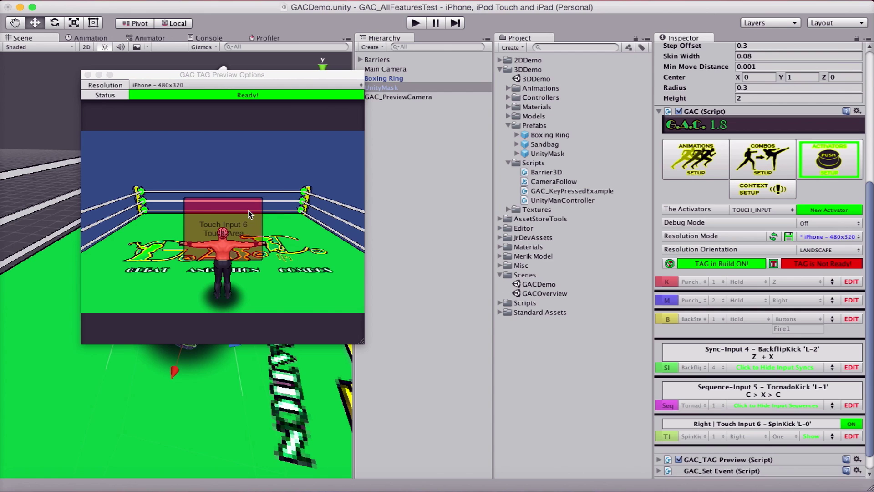
Step: Test the SpinKick touch input in play mode by repeatedly swiping right from inside its touch area, and stop playback
{"action": "left_click", "coordinate": [416, 24]}
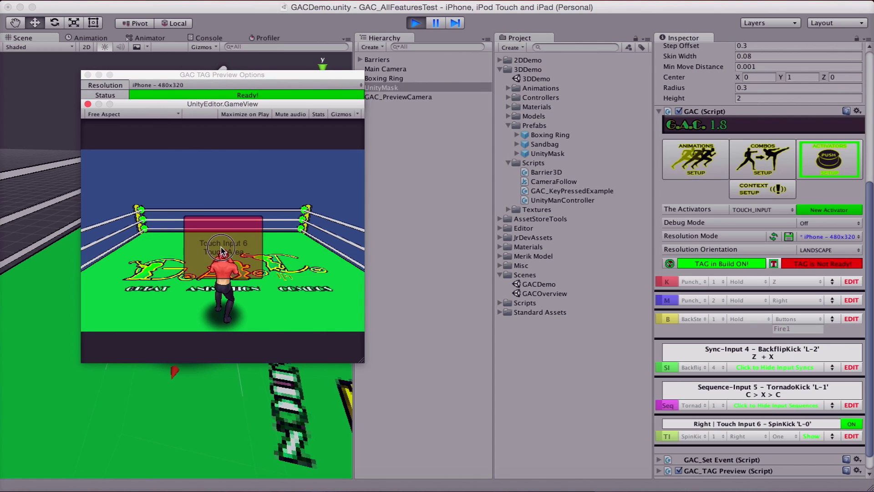
{"action": "left_click_drag", "start_coordinate": [222, 251], "coordinate": [297, 257]}
{"action": "left_click_drag", "start_coordinate": [216, 253], "coordinate": [301, 252]}
{"action": "left_click_drag", "start_coordinate": [224, 256], "coordinate": [330, 261]}
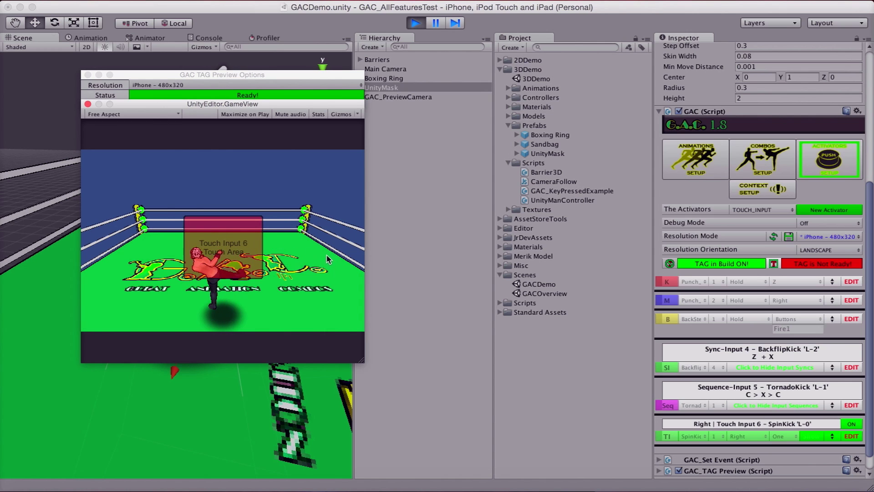
{"action": "left_click_drag", "start_coordinate": [226, 251], "coordinate": [321, 250]}
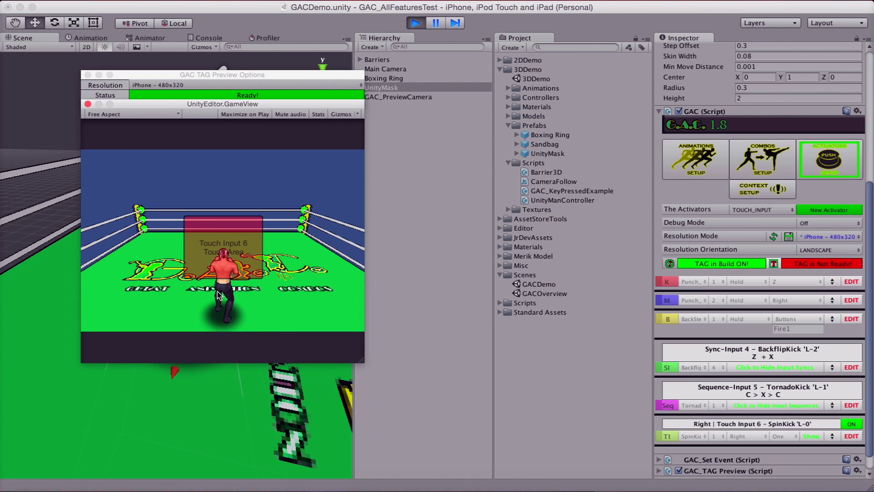
{"action": "left_click_drag", "start_coordinate": [243, 254], "coordinate": [342, 247]}
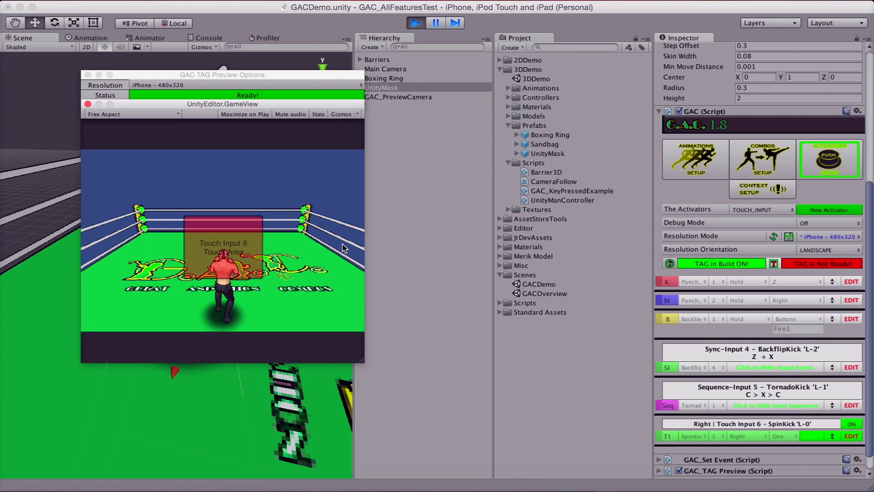
{"action": "left_click_drag", "start_coordinate": [224, 253], "coordinate": [344, 254]}
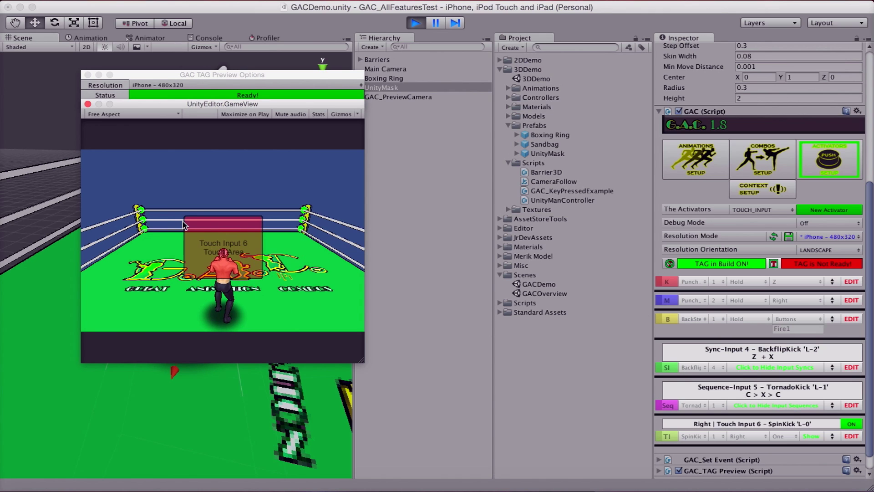
{"action": "left_click", "coordinate": [415, 24]}
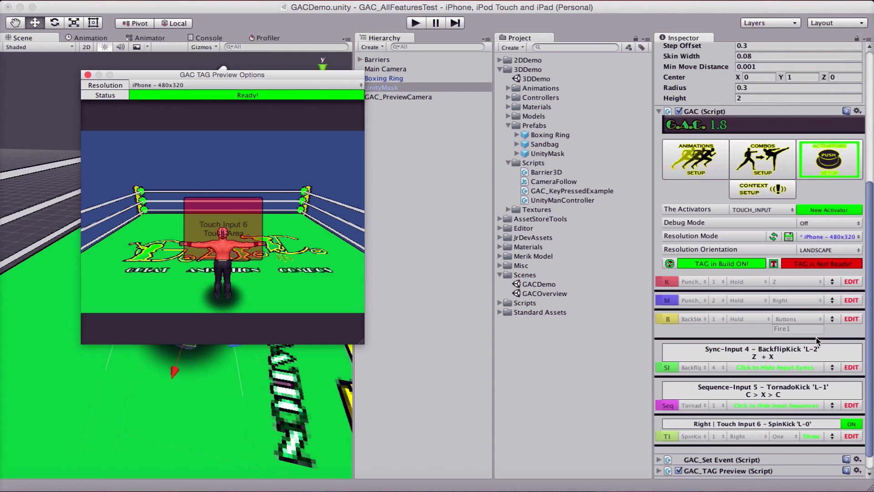
Step: Add another touch input activator, look through its animation choices, and set its activator number to 2
{"action": "left_click", "coordinate": [825, 210]}
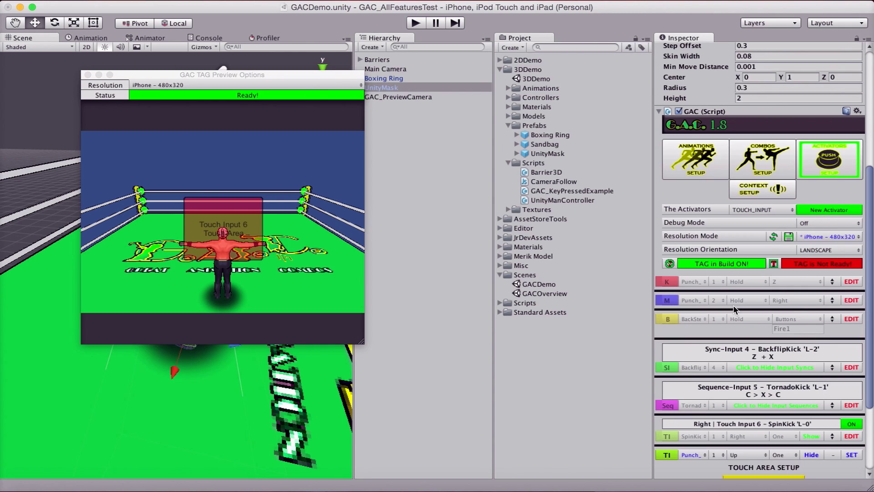
{"action": "scroll", "coordinate": [733, 291], "scroll_direction": "down", "scroll_amount": 5}
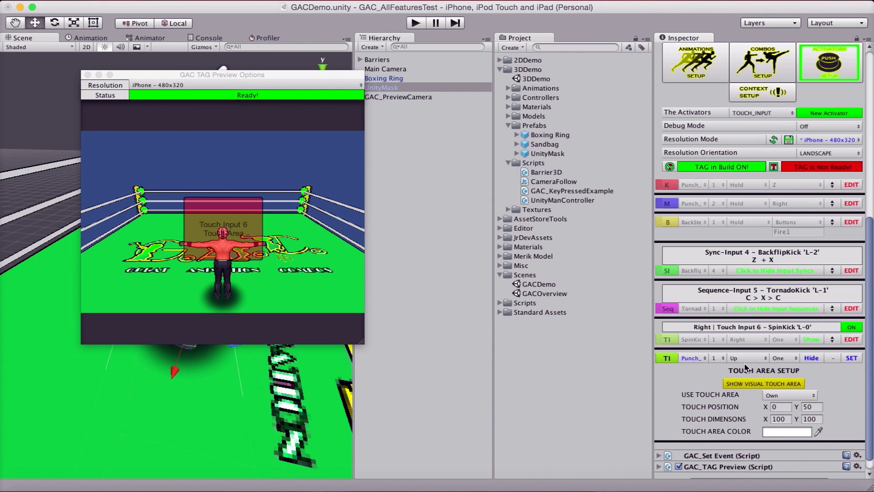
{"action": "left_click", "coordinate": [697, 359]}
{"action": "left_click", "coordinate": [700, 360]}
{"action": "left_click", "coordinate": [718, 362]}
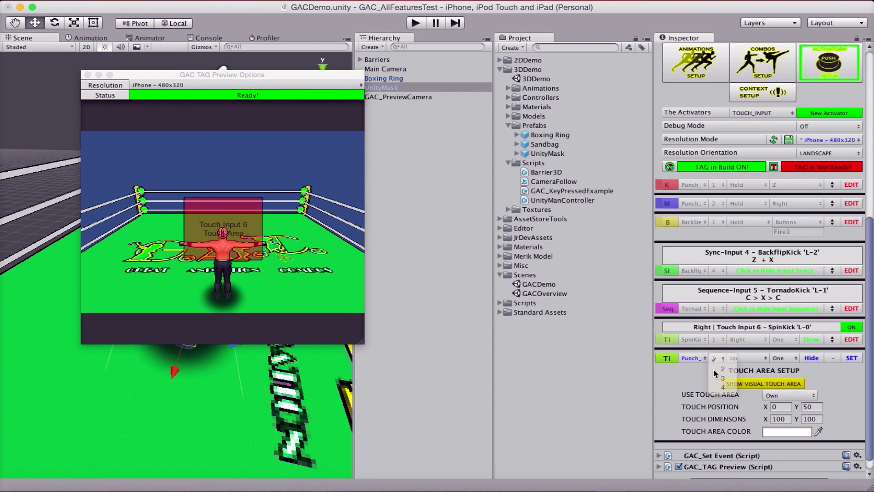
{"action": "left_click", "coordinate": [719, 372]}
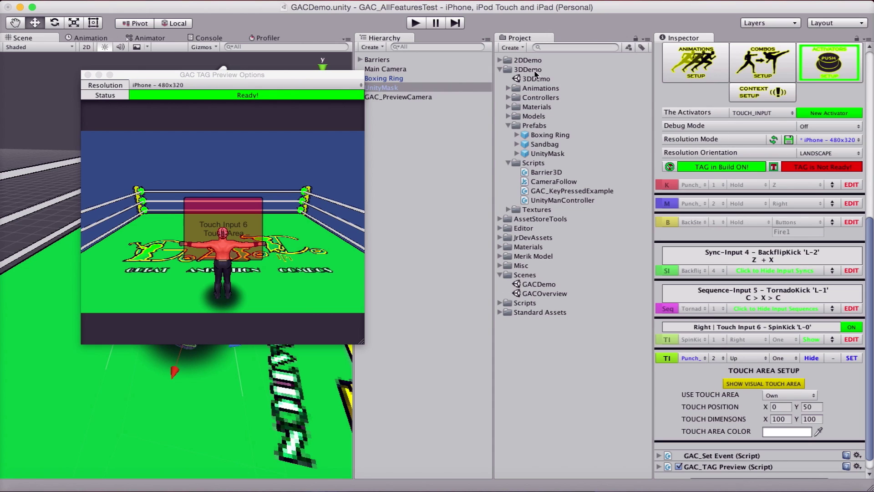
Step: Close the TAG preview window and enable Shoryuken 'L-1' as a starter in the animations setup
{"action": "left_click", "coordinate": [88, 76]}
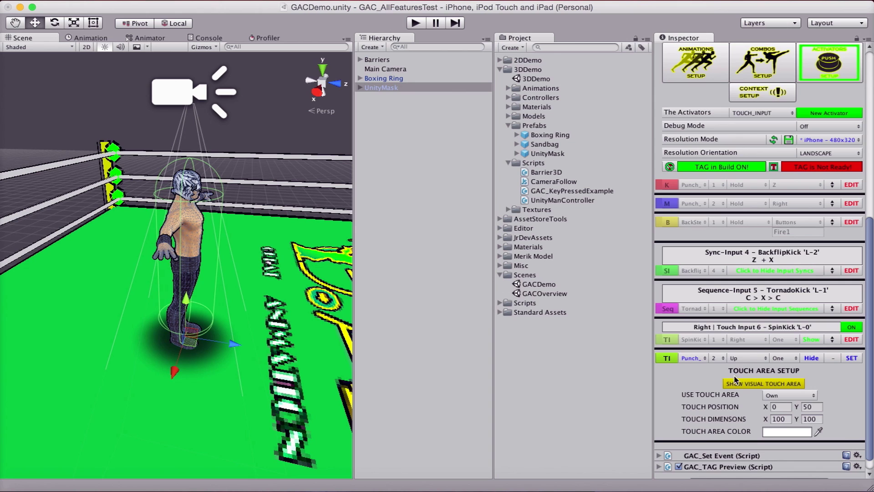
{"action": "left_click", "coordinate": [709, 72]}
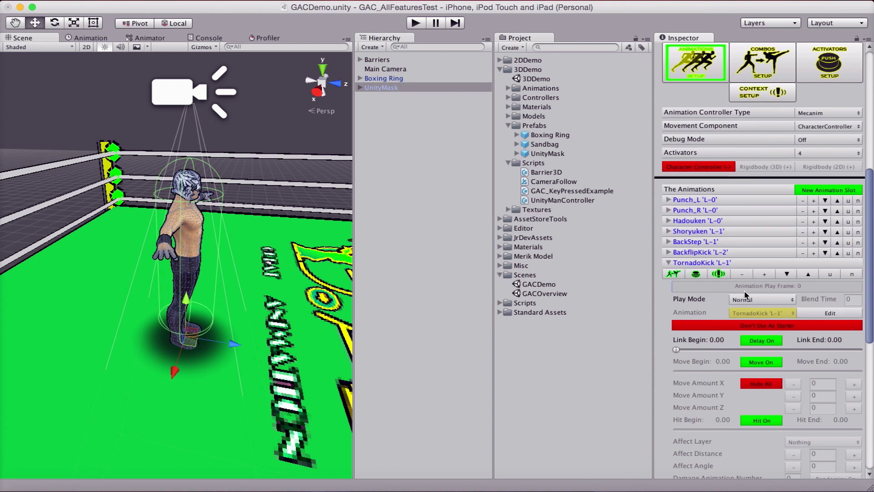
{"action": "left_click", "coordinate": [669, 263]}
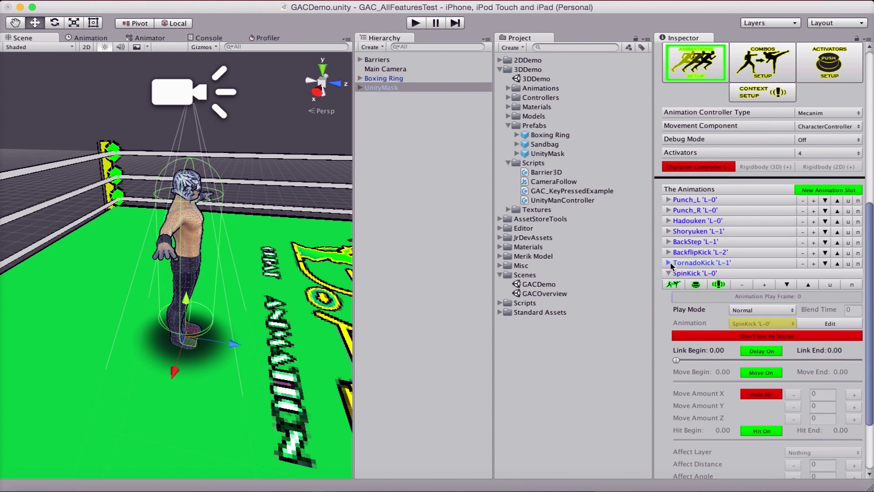
{"action": "left_click", "coordinate": [668, 230]}
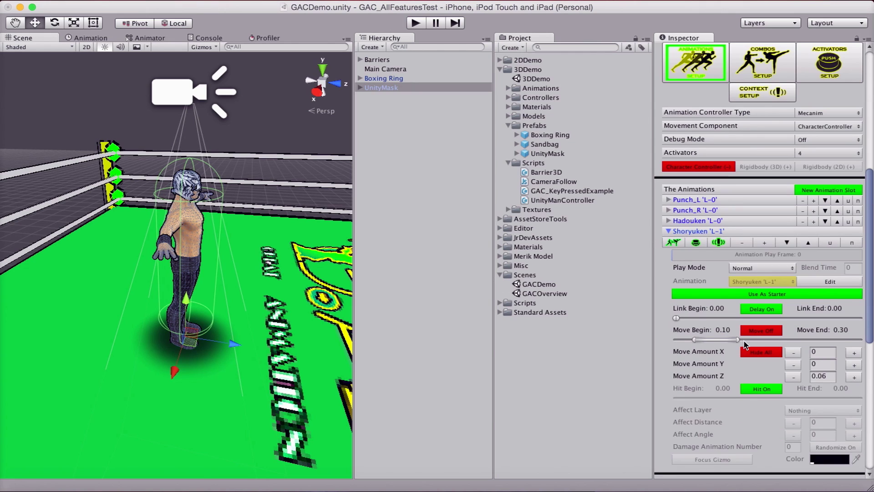
{"action": "left_click", "coordinate": [743, 294]}
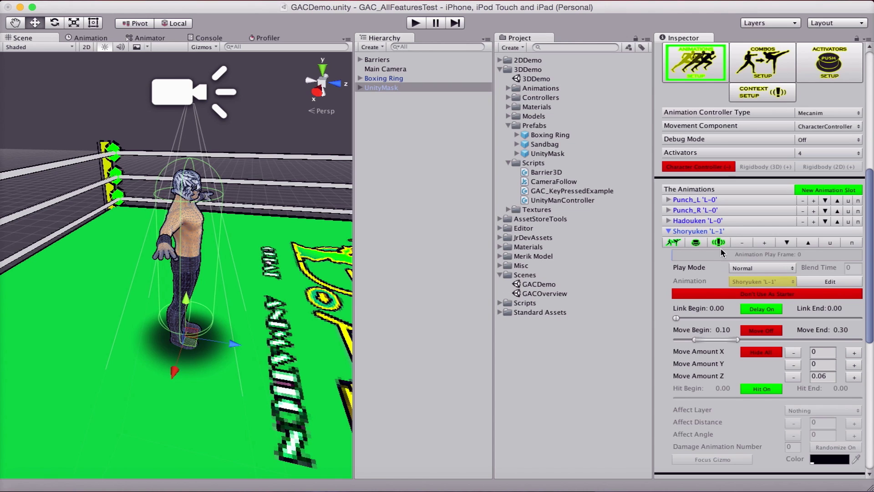
Step: Add Shoryuken 'L-1' as a starter animation in the combos setup
{"action": "left_click", "coordinate": [696, 242]}
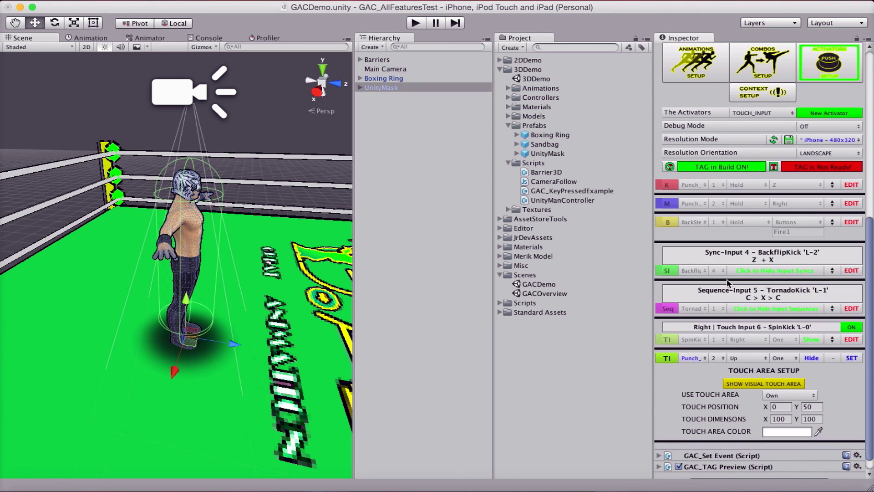
{"action": "left_click", "coordinate": [756, 57]}
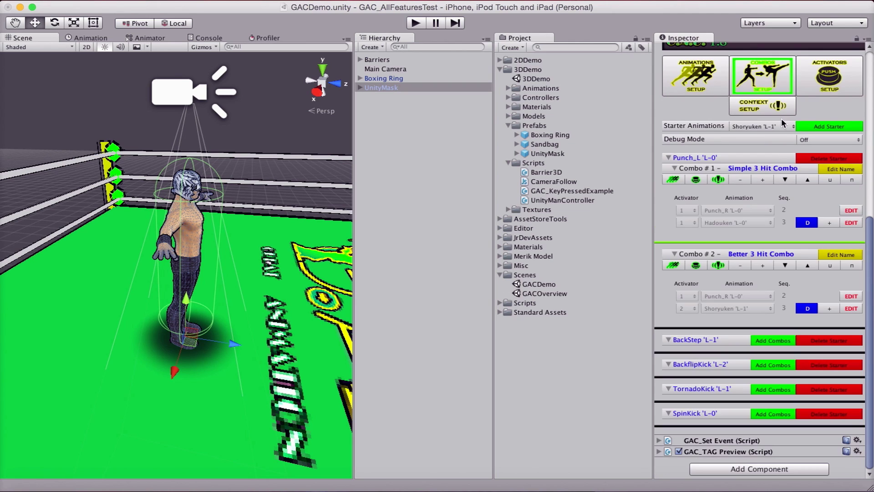
{"action": "left_click", "coordinate": [814, 128]}
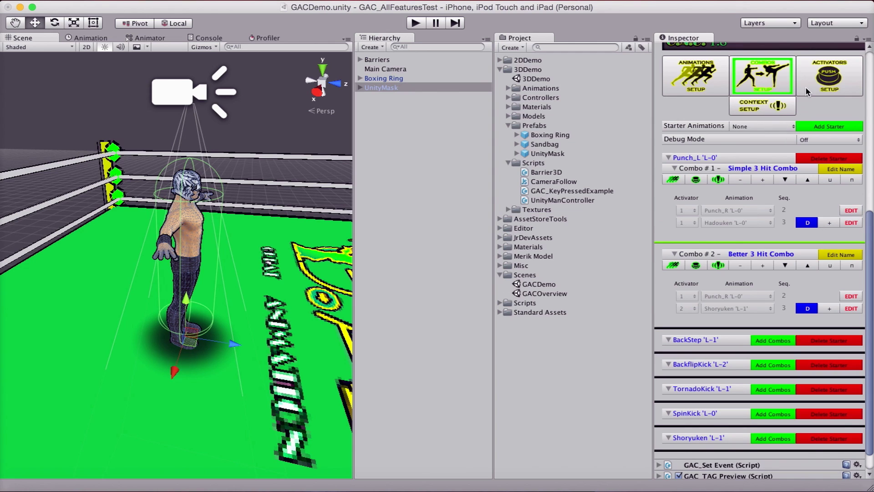
Step: In the activators setup, assign the Shoryuken 'L-1' animation to the newest touch input activator
{"action": "left_click", "coordinate": [806, 91]}
{"action": "left_click", "coordinate": [693, 372]}
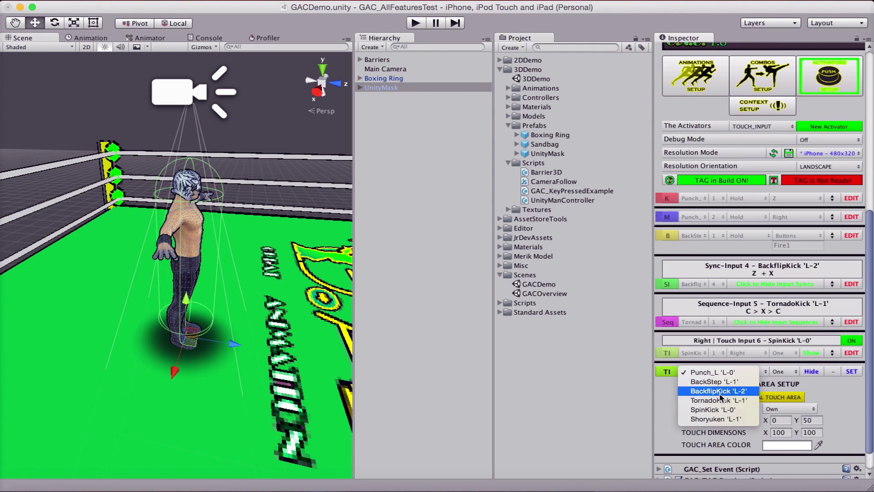
{"action": "left_click", "coordinate": [710, 417]}
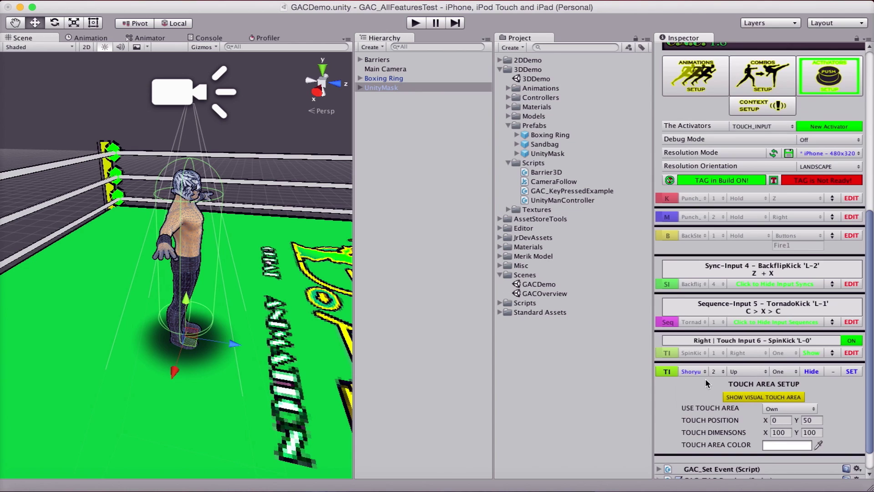
Step: Open the Touch Area GUI Setup window and show the Shoryuken touch input's visual touch area
{"action": "scroll", "coordinate": [724, 400], "scroll_direction": "down", "scroll_amount": 1}
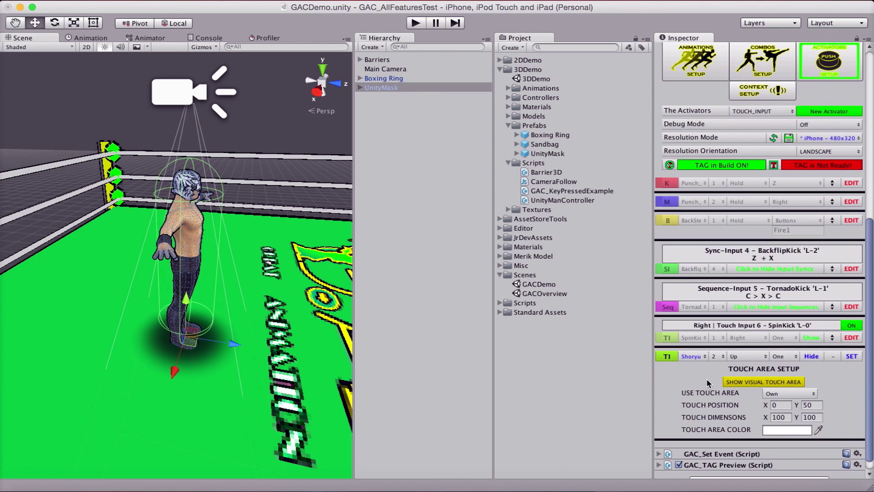
{"action": "left_click", "coordinate": [774, 165]}
{"action": "left_click_drag", "start_coordinate": [430, 36], "coordinate": [382, 29]}
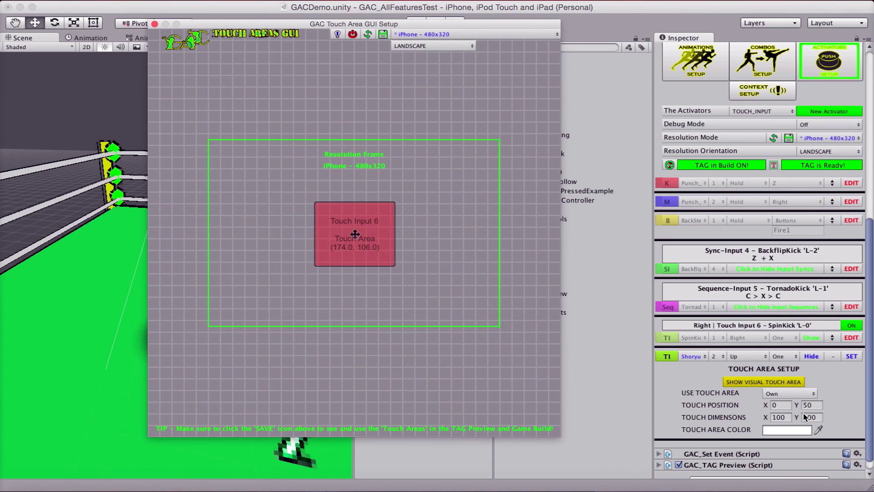
{"action": "left_click", "coordinate": [761, 379]}
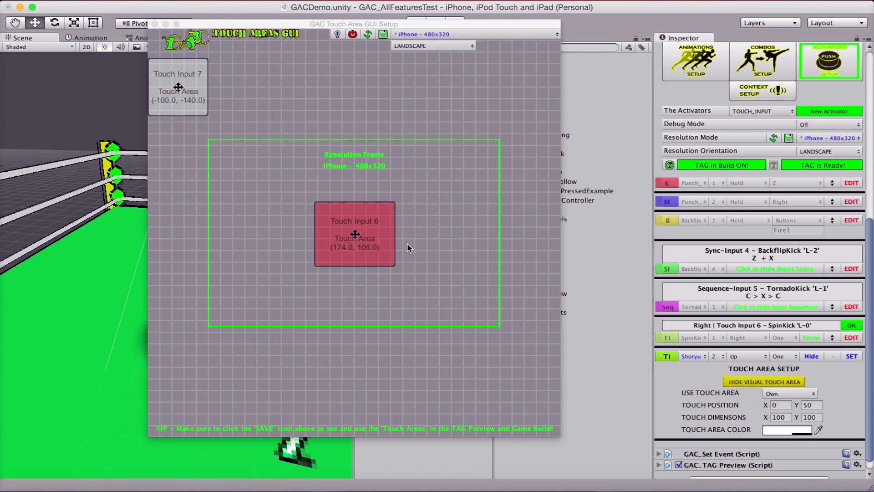
Step: Make the Shoryuken activator use the touch area of Touch Input 6 and set the activator
{"action": "left_click", "coordinate": [782, 393]}
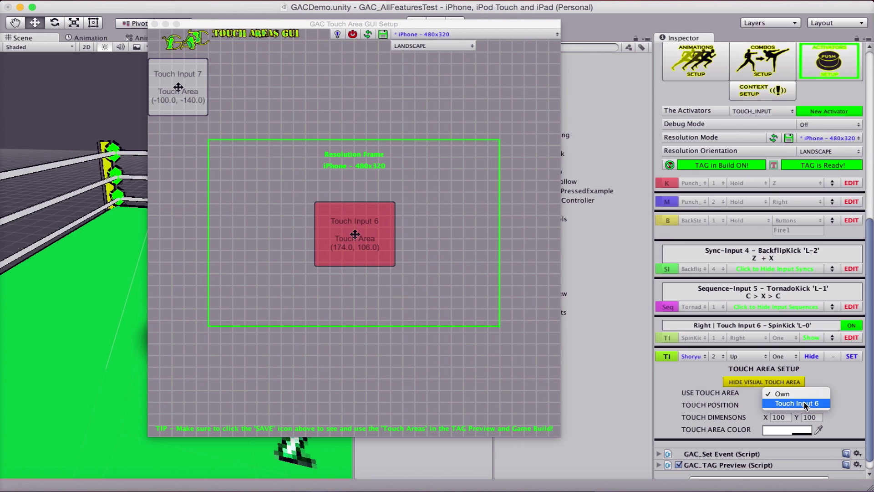
{"action": "left_click", "coordinate": [805, 404]}
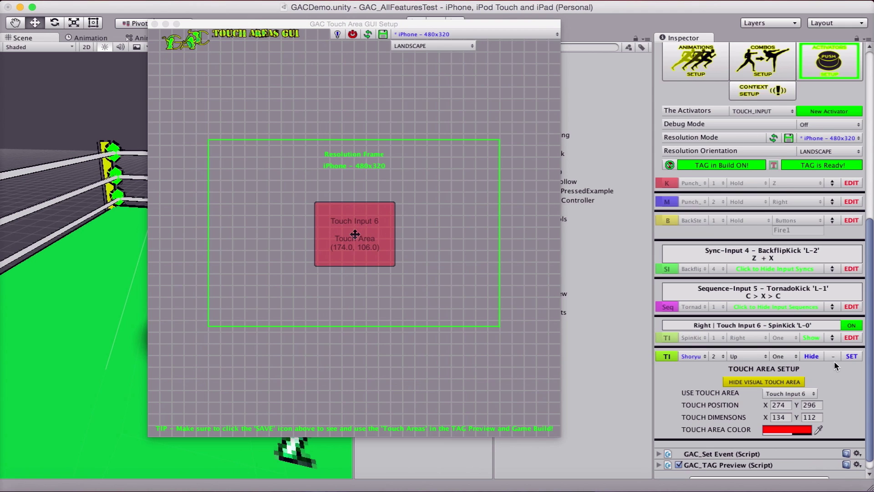
{"action": "left_click", "coordinate": [855, 357]}
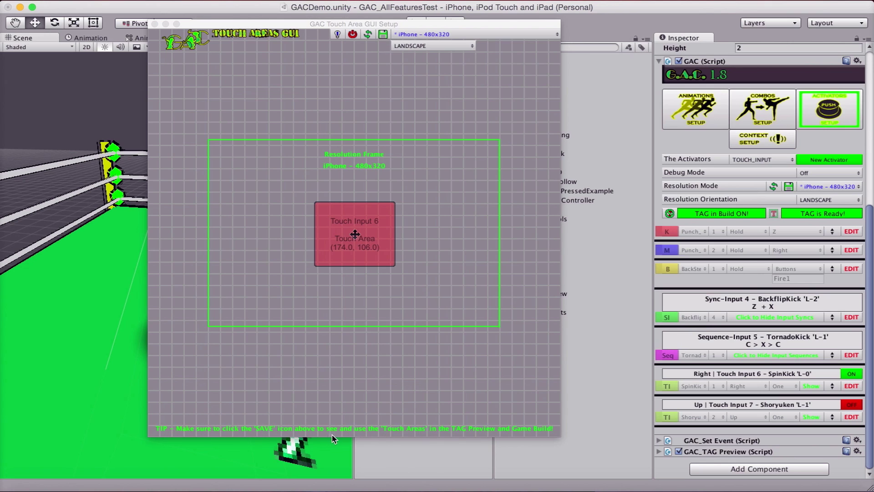
Step: Save the touch area settings, close their setup window, and clear the console log before returning to the scene view
{"action": "left_click", "coordinate": [384, 36]}
{"action": "left_click", "coordinate": [353, 34]}
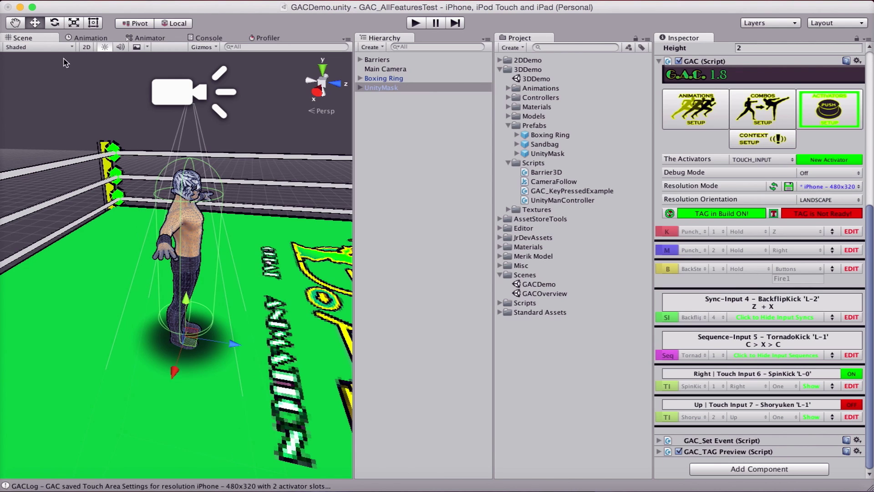
{"action": "left_click", "coordinate": [204, 38]}
{"action": "left_click", "coordinate": [13, 47]}
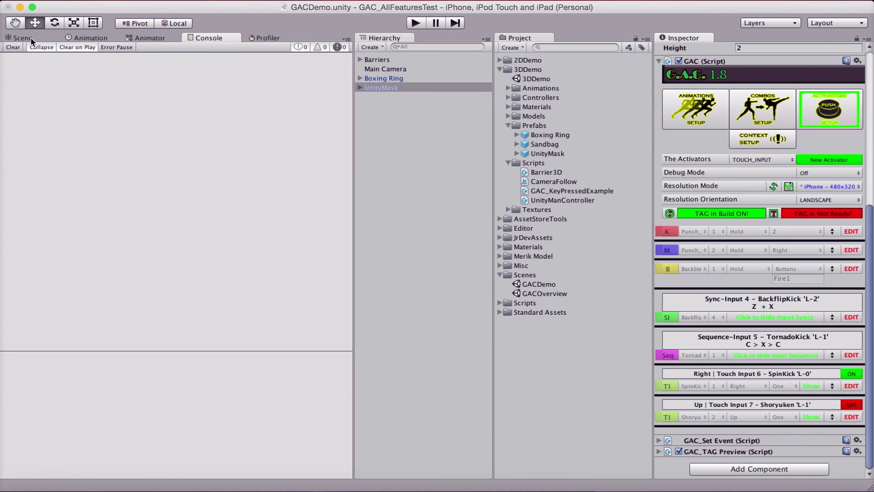
{"action": "left_click", "coordinate": [22, 38]}
Step: Open the Touch Areas GUI (TAG) Preview and start play mode
{"action": "left_click", "coordinate": [369, 0]}
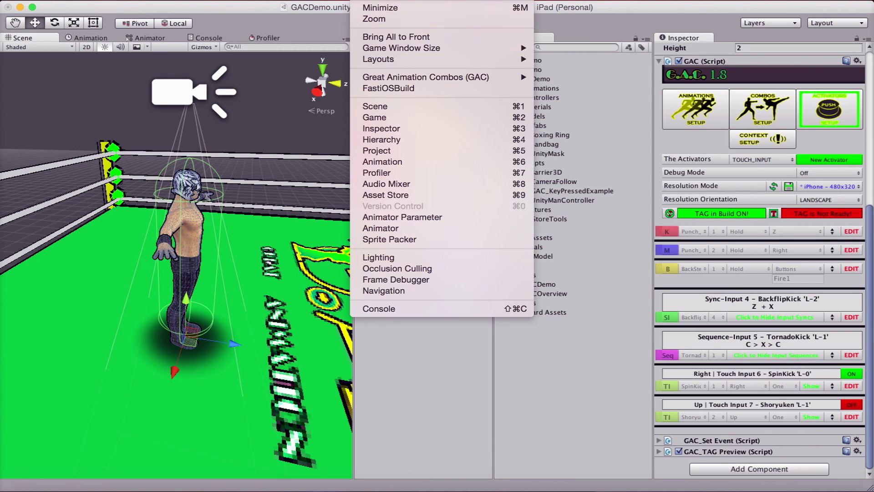
{"action": "mouse_move", "coordinate": [460, 79]}
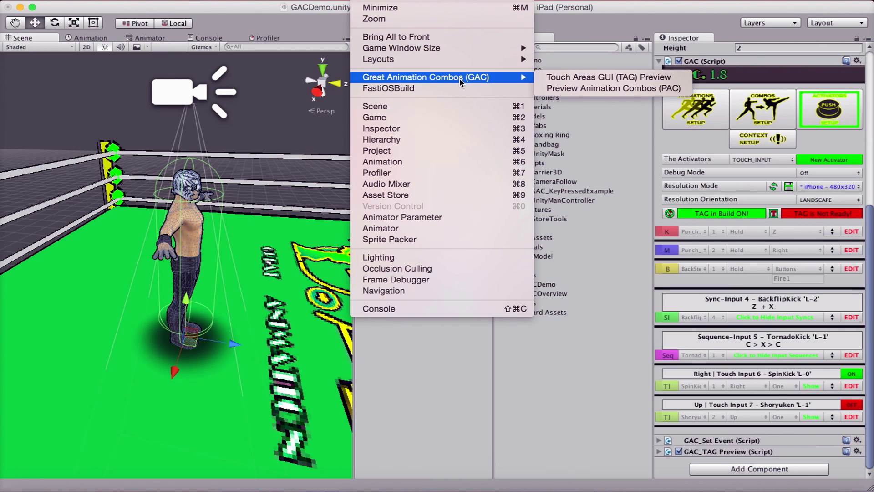
{"action": "left_click", "coordinate": [568, 78]}
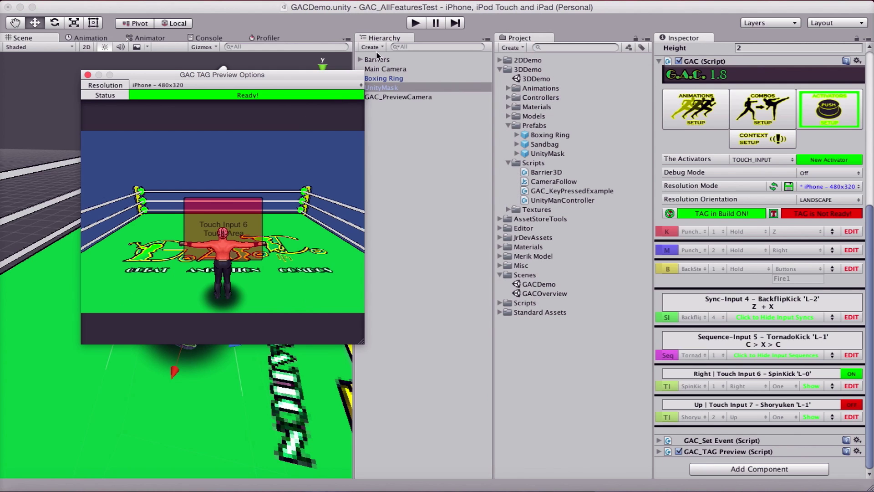
{"action": "left_click", "coordinate": [415, 24]}
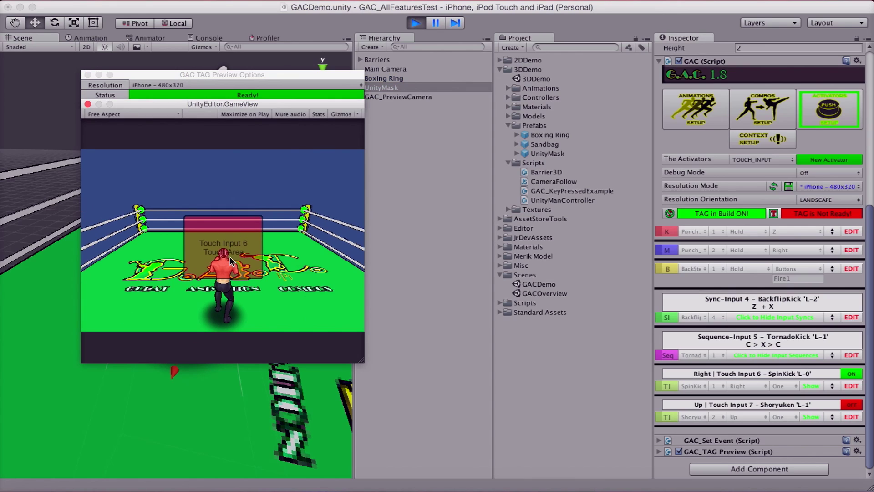
Step: Test the shared touch area with up and right swipes, then stop playback and close the TAG preview
{"action": "mouse_move", "coordinate": [215, 251]}
{"action": "left_mouse_down"}
{"action": "mouse_move", "coordinate": [223, 259]}
{"action": "mouse_move", "coordinate": [231, 179]}
{"action": "mouse_move", "coordinate": [234, 200]}
{"action": "left_mouse_up"}
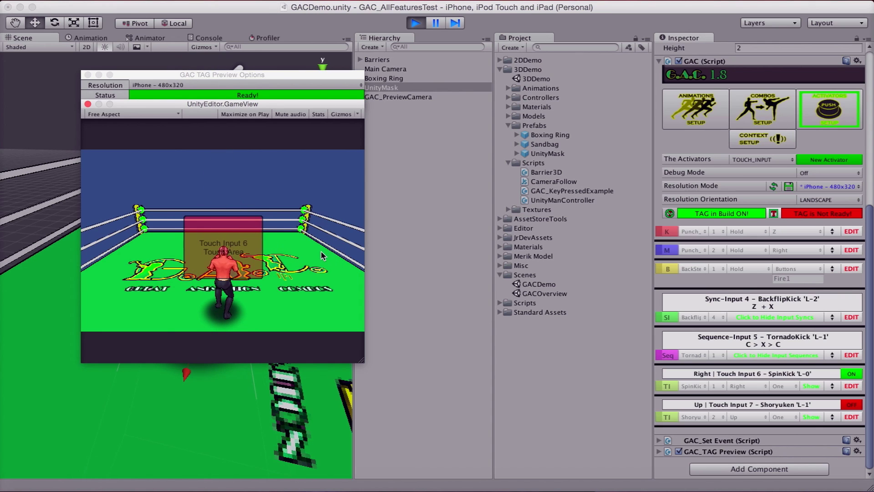
{"action": "left_click_drag", "start_coordinate": [214, 253], "coordinate": [233, 257]}
{"action": "left_click_drag", "start_coordinate": [231, 195], "coordinate": [227, 178]}
{"action": "left_click_drag", "start_coordinate": [250, 250], "coordinate": [313, 260]}
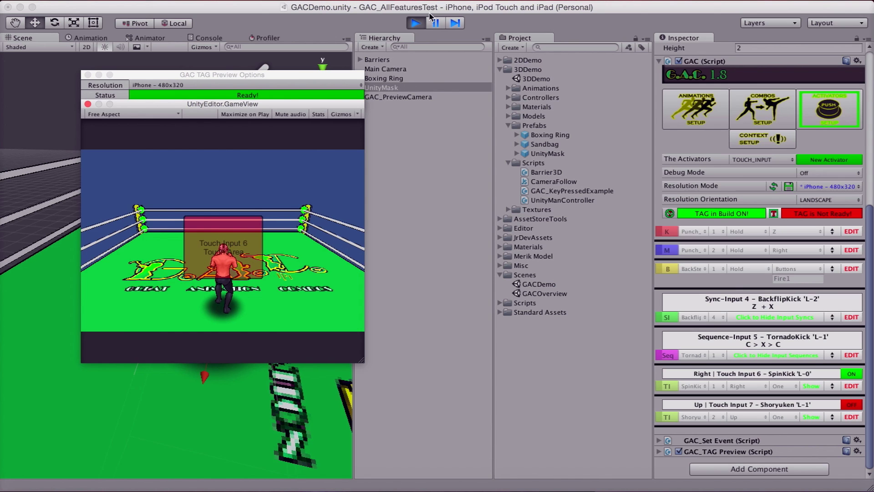
{"action": "left_click", "coordinate": [415, 22]}
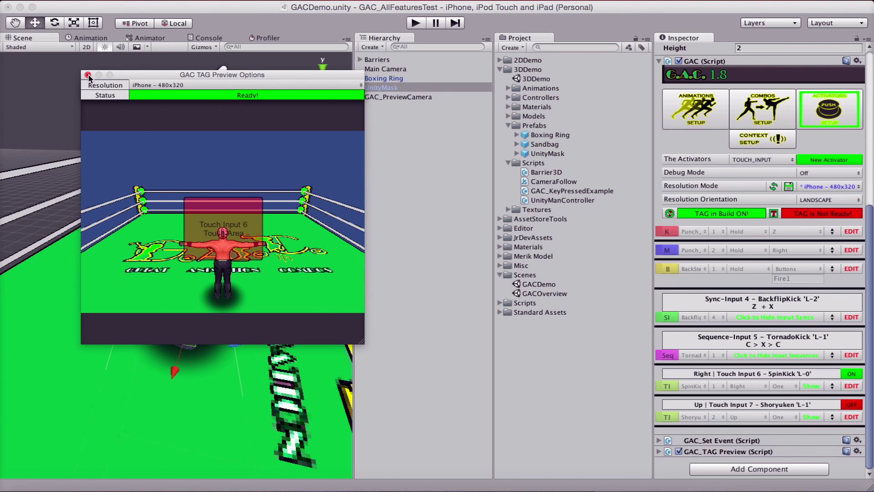
{"action": "left_click", "coordinate": [88, 75]}
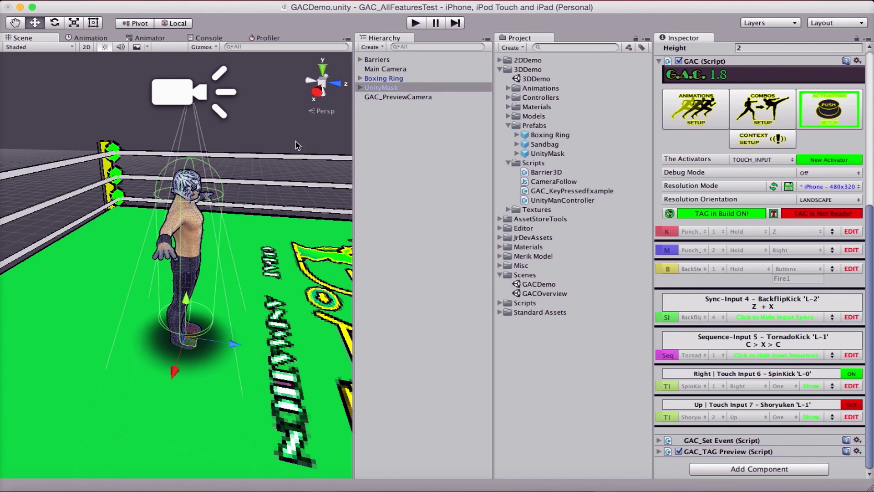
Step: Add a combo to the SpinKick 'L-0' starter with TornadoKick 'L-1' on activator 1 as its follow-up, and set it
{"action": "left_click", "coordinate": [762, 109]}
{"action": "scroll", "coordinate": [733, 319], "scroll_direction": "down", "scroll_amount": 3}
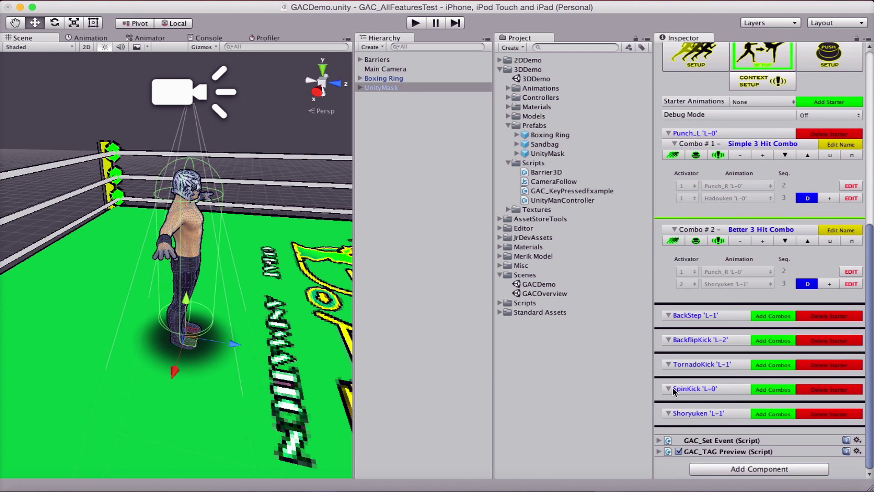
{"action": "left_click", "coordinate": [783, 390]}
{"action": "scroll", "coordinate": [729, 387], "scroll_direction": "down", "scroll_amount": 3}
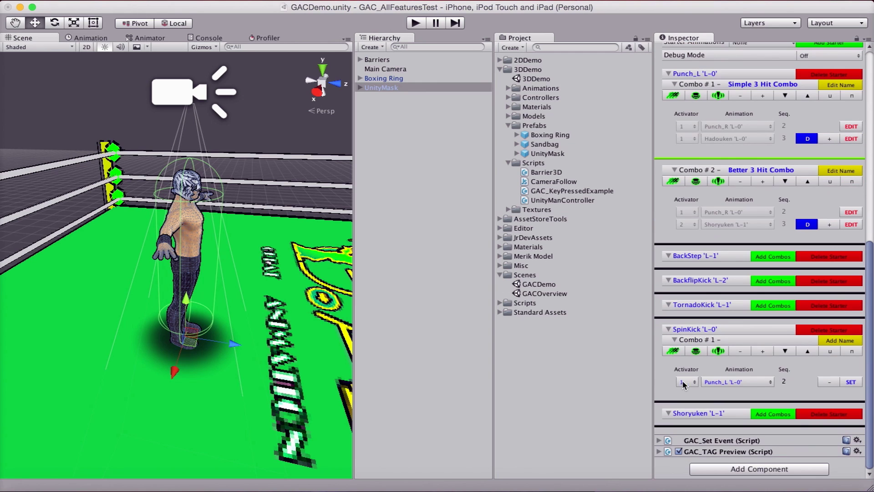
{"action": "left_click", "coordinate": [727, 383]}
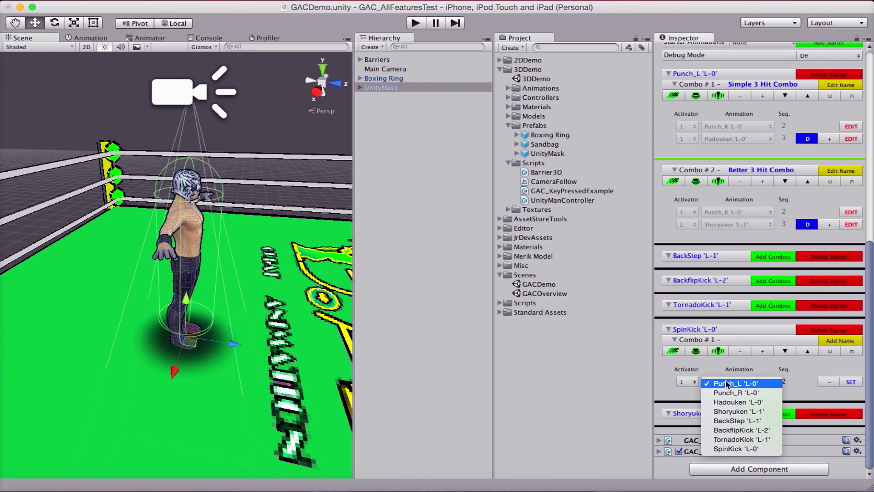
{"action": "left_click", "coordinate": [752, 440]}
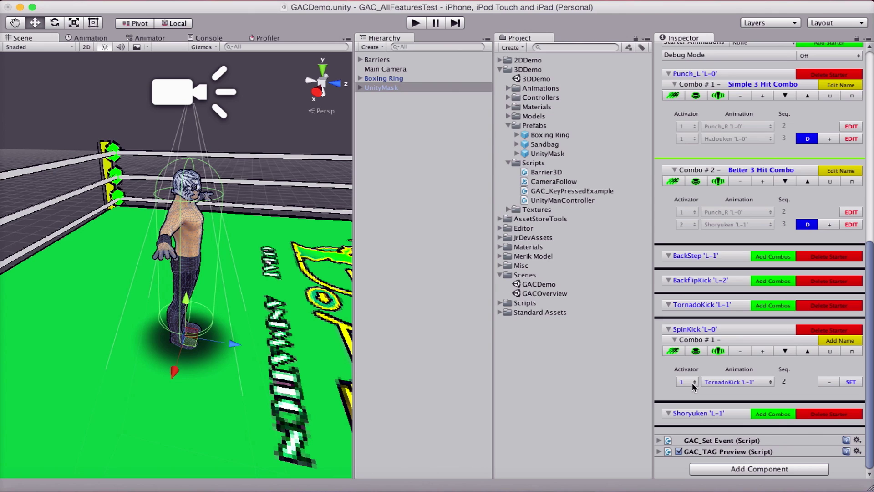
{"action": "left_click", "coordinate": [852, 383]}
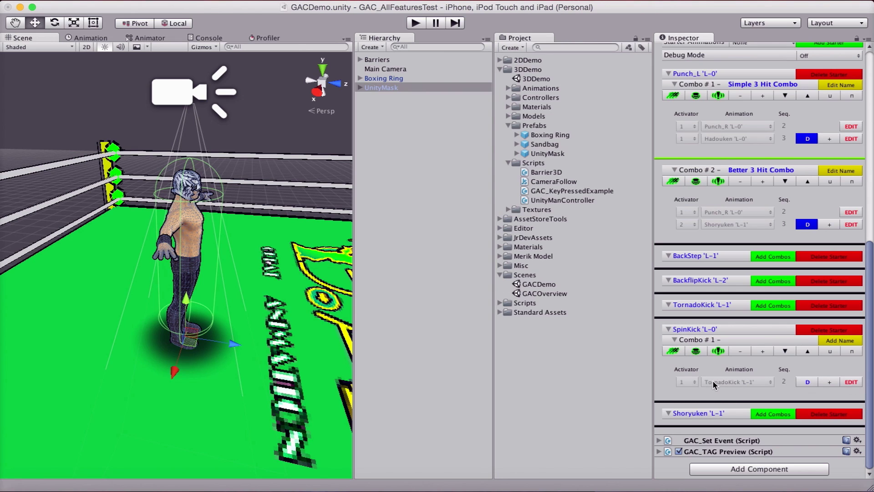
Step: In the animations setup, set SpinKick 'L-0' to end its link at 0.90 and begin it slightly before 0.64
{"action": "scroll", "coordinate": [724, 378], "scroll_direction": "up", "scroll_amount": 2}
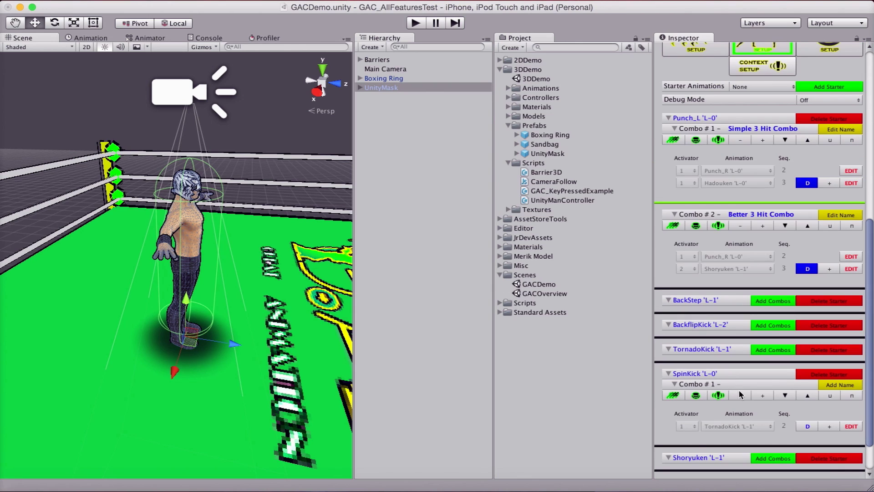
{"action": "left_click", "coordinate": [696, 396]}
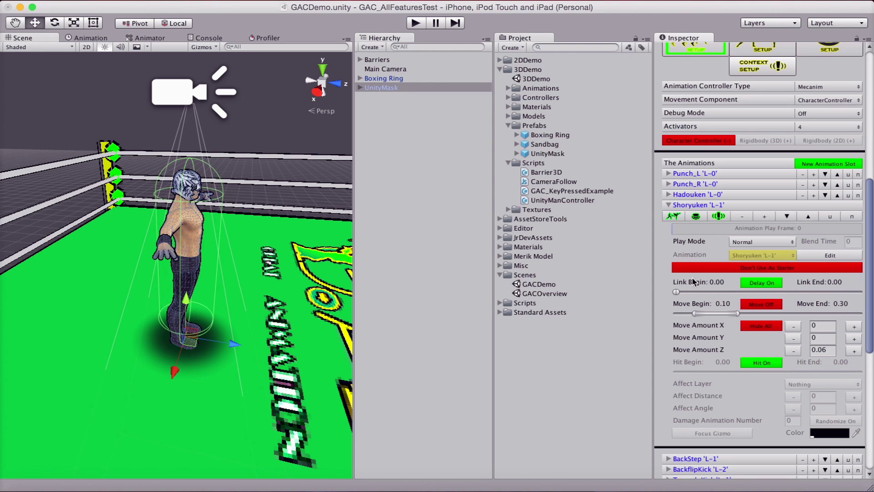
{"action": "scroll", "coordinate": [718, 305], "scroll_direction": "down", "scroll_amount": 10}
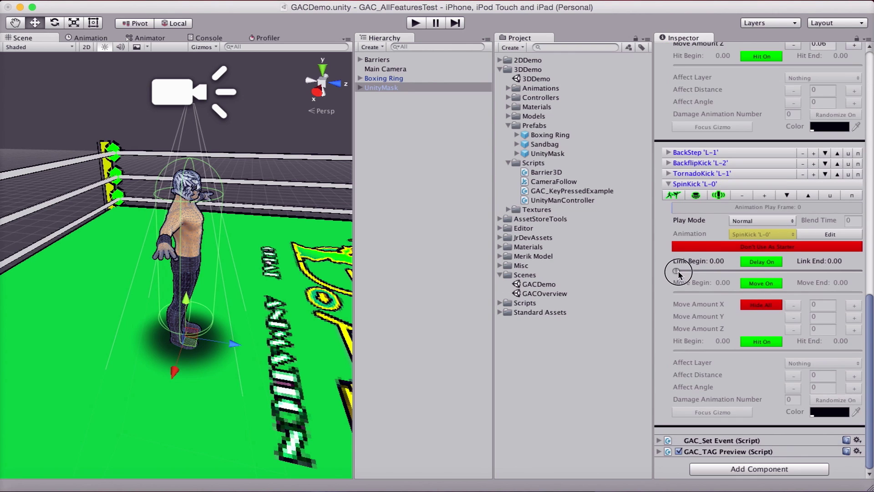
{"action": "left_click_drag", "start_coordinate": [679, 272], "coordinate": [859, 285]}
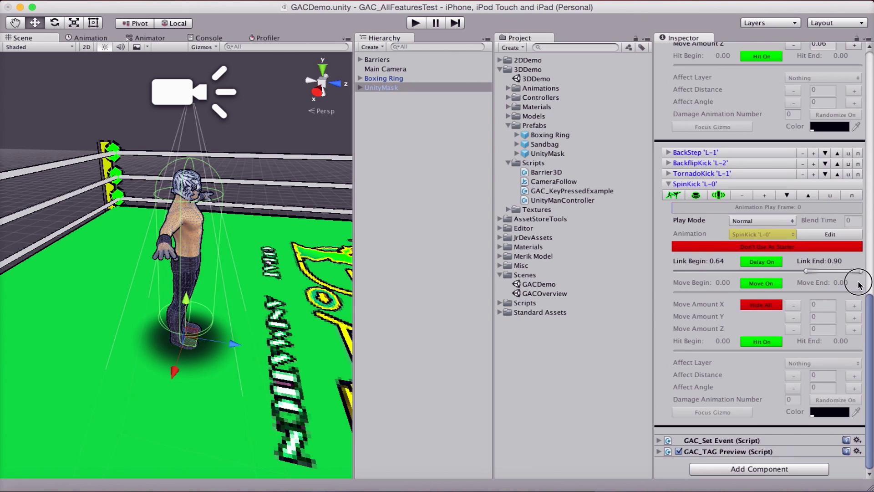
{"action": "left_click_drag", "start_coordinate": [805, 272], "coordinate": [796, 272]}
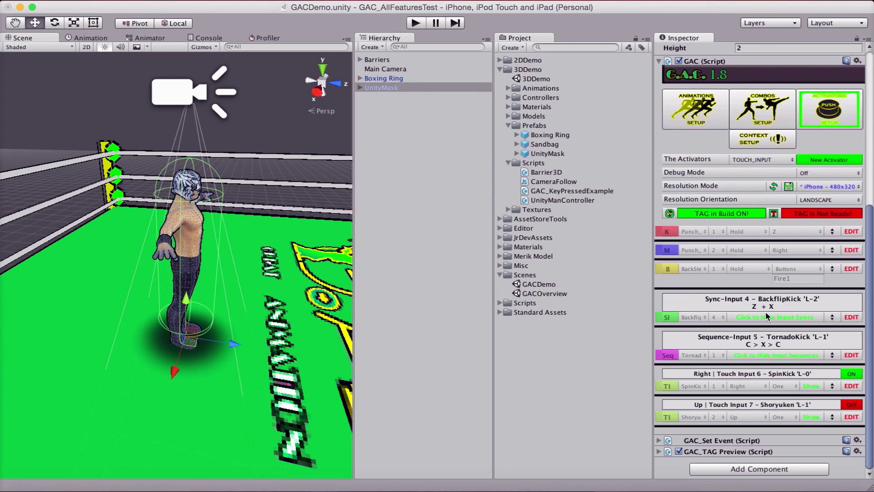
Step: Reopen the Touch Areas GUI (TAG) Preview and enter play mode to try the SpinKick combo
{"action": "left_click", "coordinate": [431, 2]}
{"action": "mouse_move", "coordinate": [460, 77]}
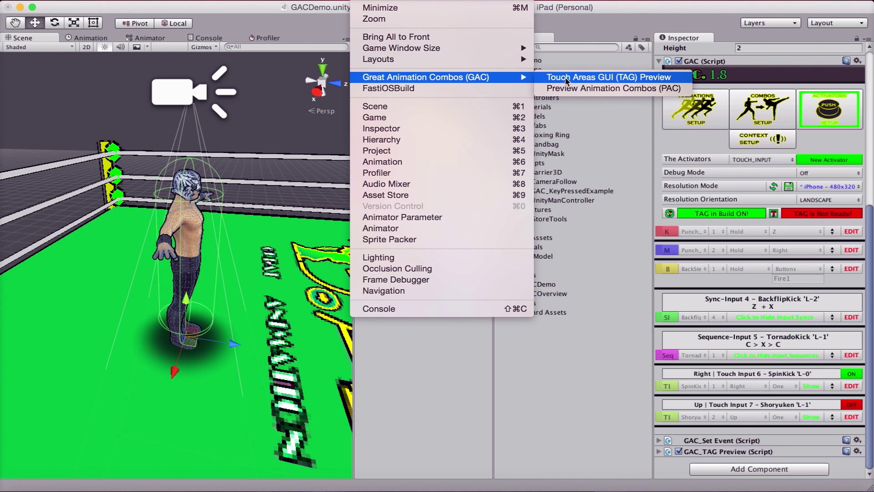
{"action": "left_click", "coordinate": [581, 81]}
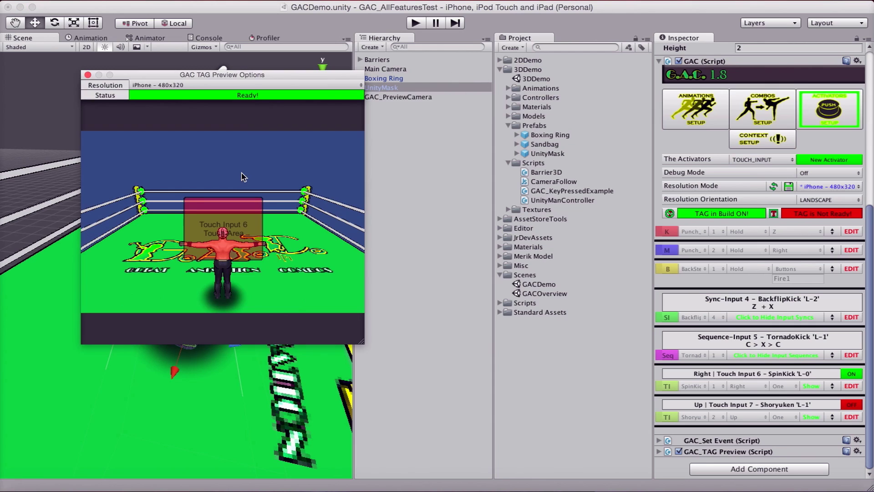
{"action": "left_click", "coordinate": [415, 24]}
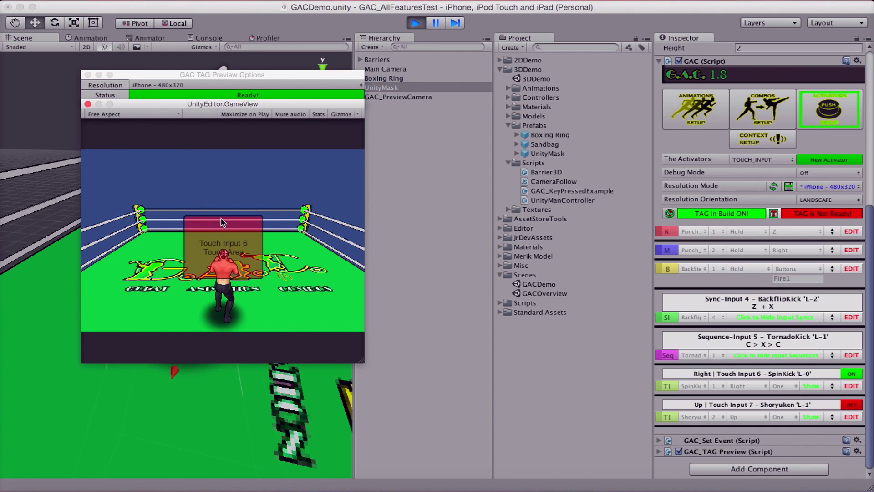
Step: Test the SpinKick combo and Shoryuken with right and up swipes from the touch area, then stop playback and close the preview
{"action": "left_click_drag", "start_coordinate": [226, 257], "coordinate": [250, 256]}
{"action": "left_click_drag", "start_coordinate": [227, 255], "coordinate": [239, 259]}
{"action": "left_click_drag", "start_coordinate": [229, 252], "coordinate": [347, 249]}
{"action": "left_click", "coordinate": [233, 227]}
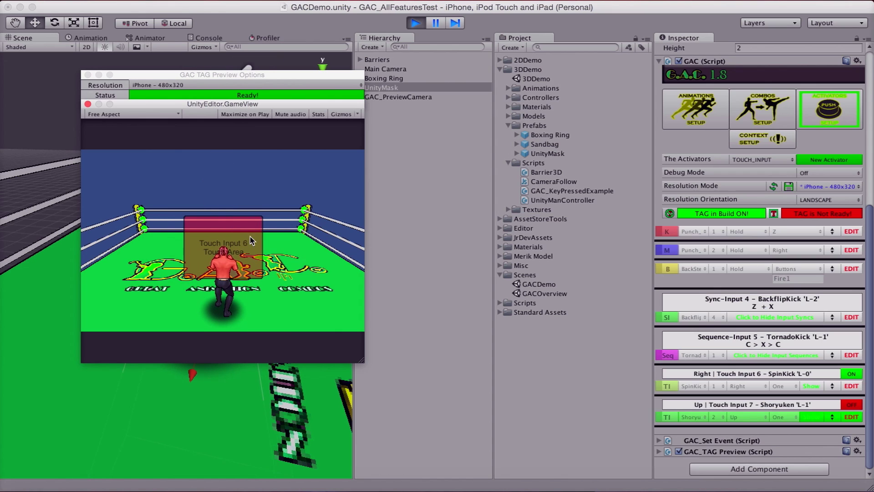
{"action": "left_click_drag", "start_coordinate": [230, 261], "coordinate": [226, 173]}
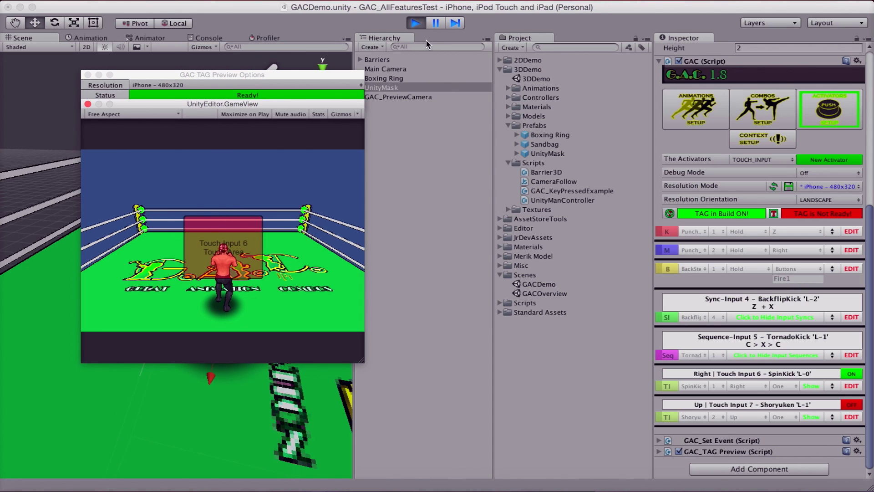
{"action": "left_click", "coordinate": [420, 27]}
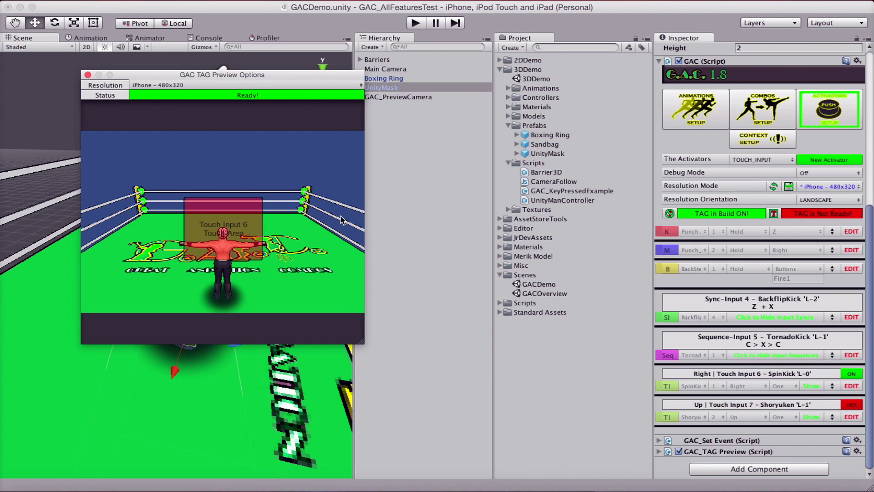
{"action": "left_click", "coordinate": [89, 76]}
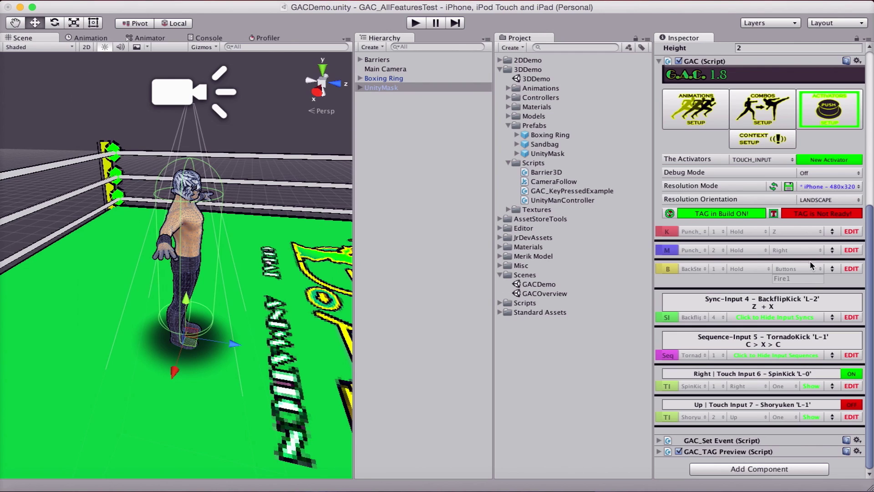
Step: Add a new touch input activator with a Down swipe and show its visual touch area
{"action": "left_click", "coordinate": [814, 159]}
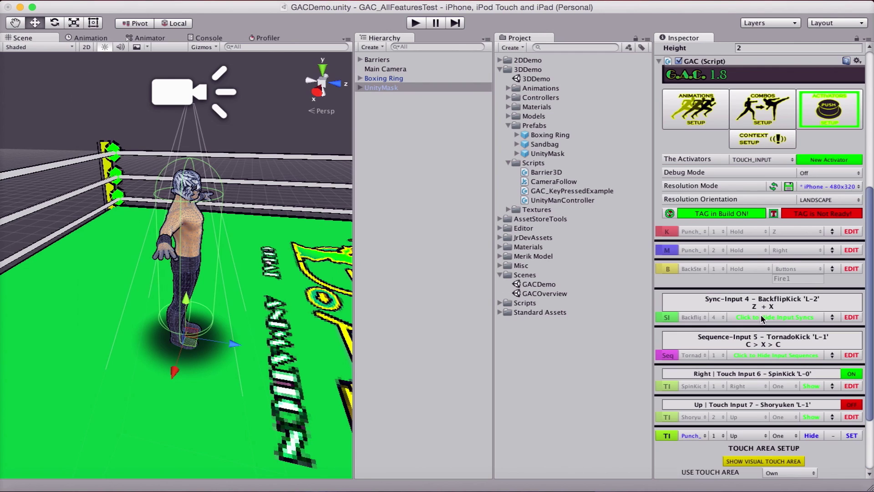
{"action": "scroll", "coordinate": [753, 404], "scroll_direction": "down", "scroll_amount": 3}
{"action": "left_click", "coordinate": [742, 345]}
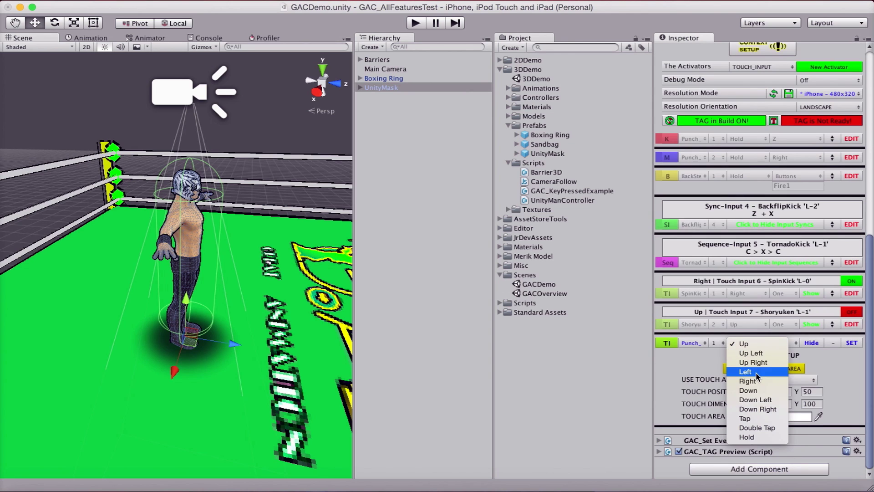
{"action": "left_click", "coordinate": [753, 389]}
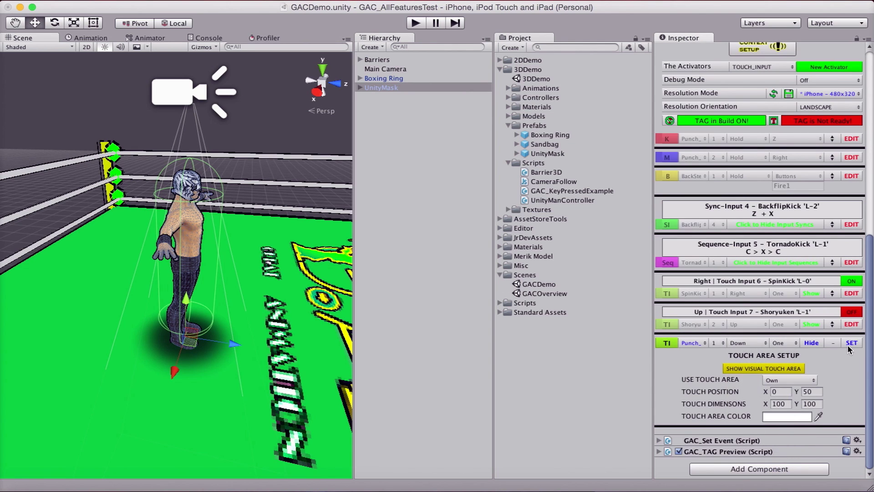
{"action": "left_click", "coordinate": [785, 369]}
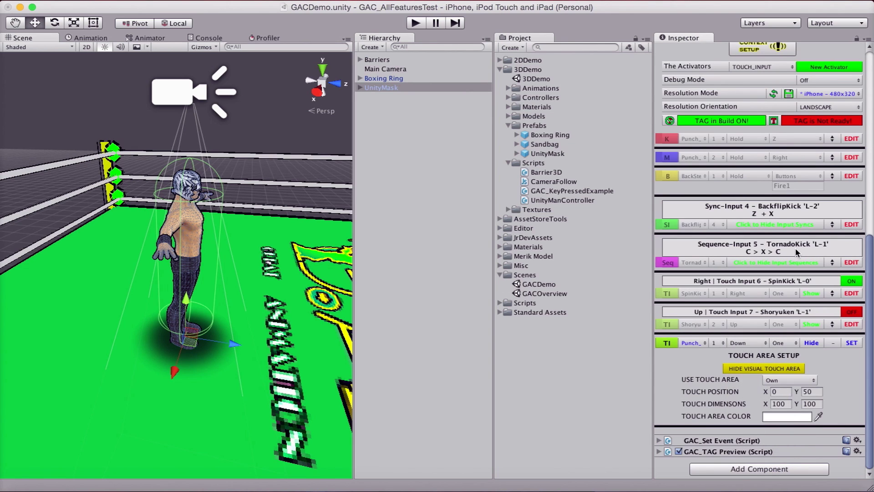
Step: In the Touch Areas GUI, move the Touch Input 8 area to the resolution frame's upper-left corner and resize it to about 156 by 116
{"action": "left_click", "coordinate": [776, 120]}
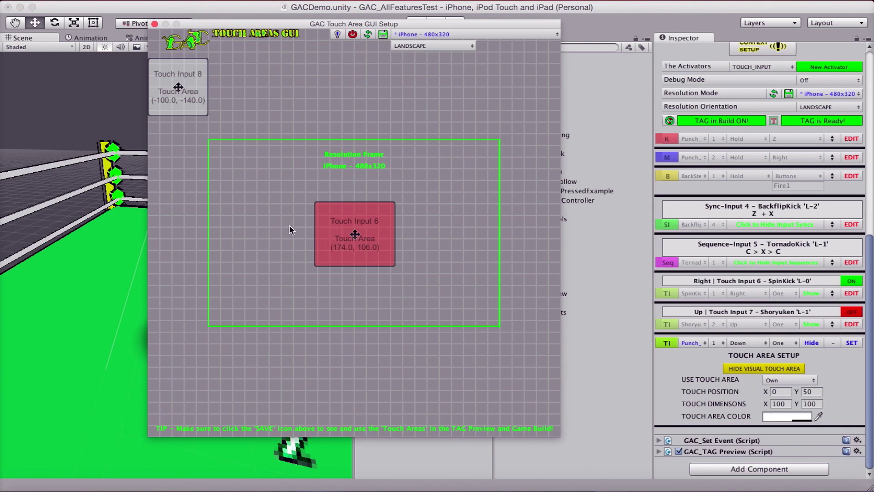
{"action": "left_click_drag", "start_coordinate": [177, 87], "coordinate": [303, 175]}
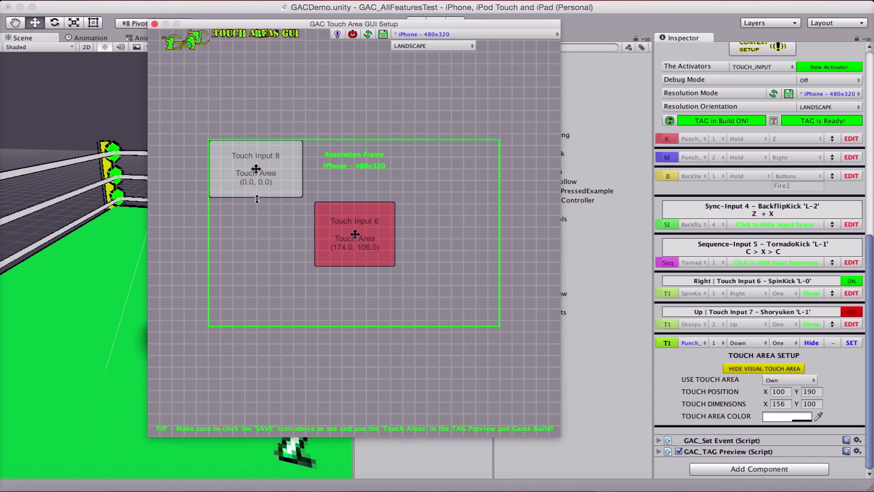
{"action": "left_click_drag", "start_coordinate": [257, 199], "coordinate": [258, 208]}
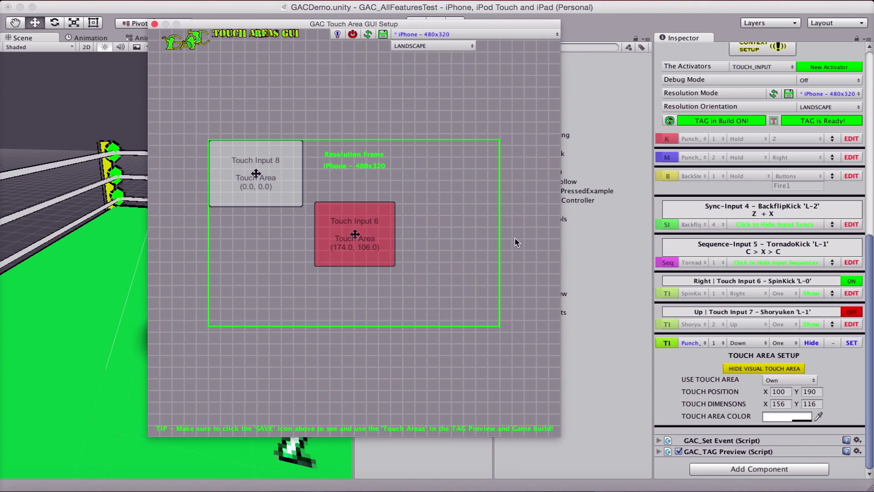
Step: Set the Touch Input 8 area's color to blue, about RGB 0, 33, 255
{"action": "left_click", "coordinate": [787, 416]}
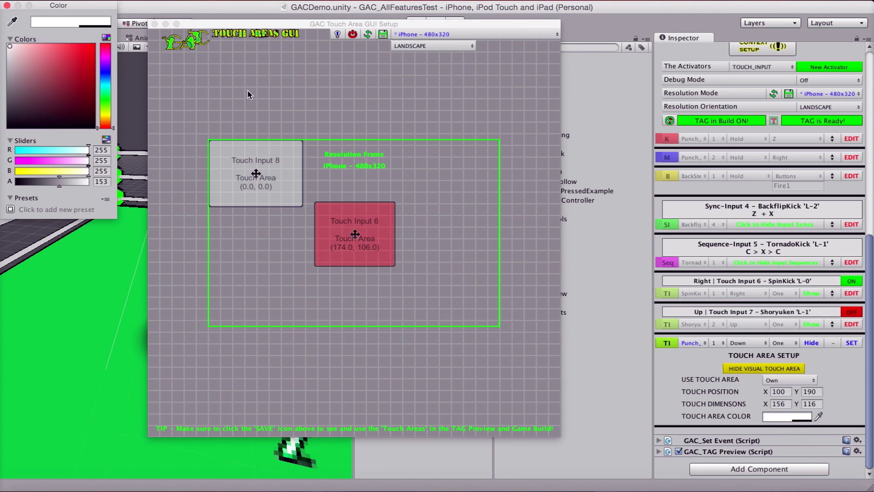
{"action": "left_click", "coordinate": [106, 67]}
{"action": "left_click", "coordinate": [94, 45]}
{"action": "left_click_drag", "start_coordinate": [105, 77], "coordinate": [108, 83]}
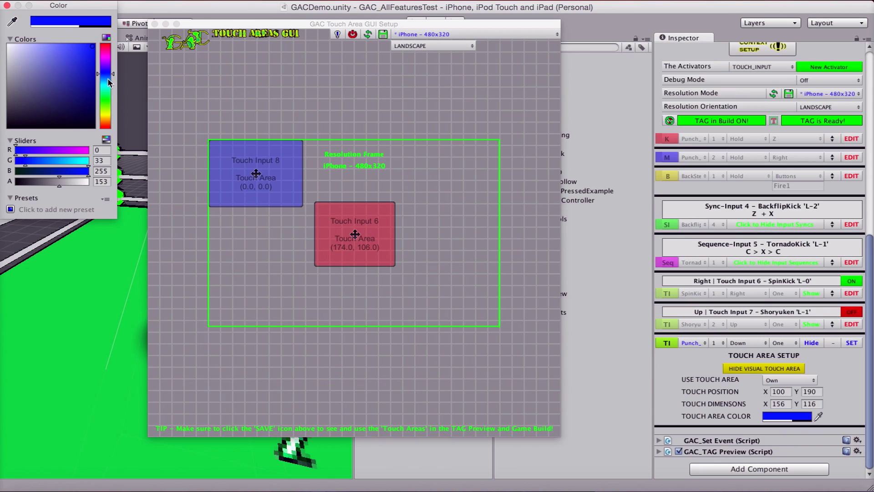
{"action": "left_click", "coordinate": [7, 6]}
Step: Assign BackflipKick 'L-2' to the new activator with the Down swipe, and set it
{"action": "left_click", "coordinate": [691, 343]}
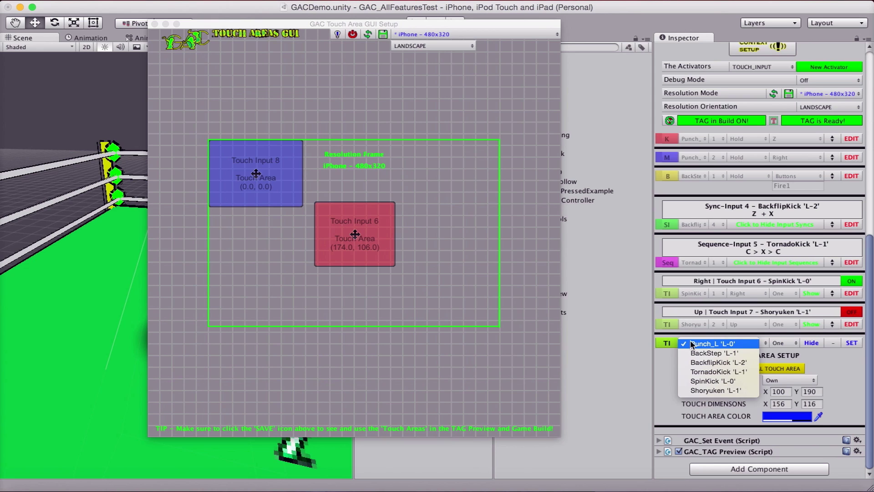
{"action": "left_click", "coordinate": [719, 362]}
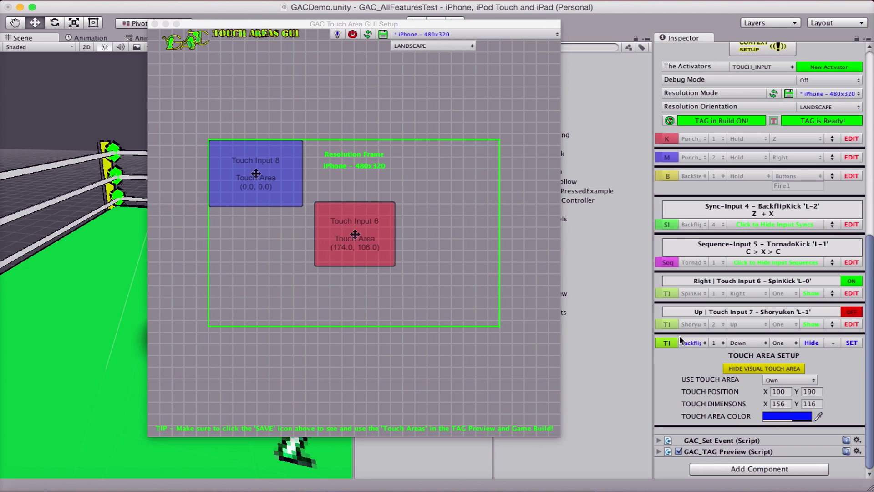
{"action": "left_click", "coordinate": [753, 344]}
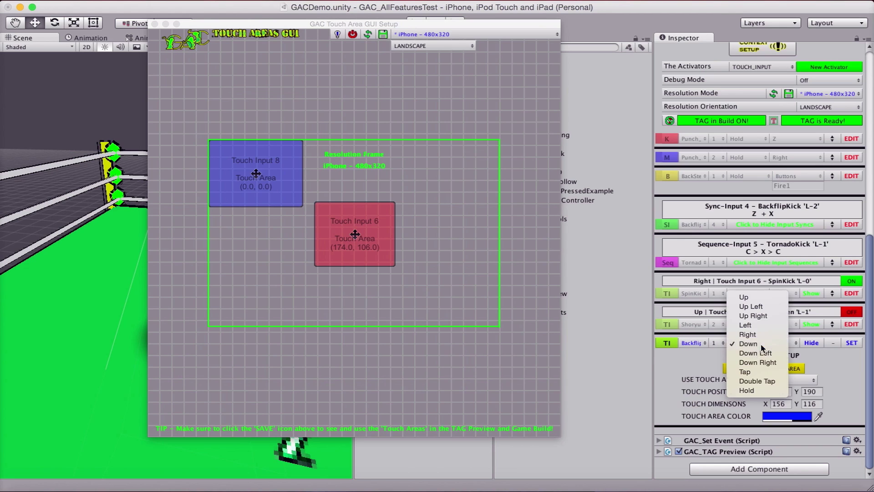
{"action": "left_click", "coordinate": [756, 347]}
{"action": "left_click", "coordinate": [852, 343]}
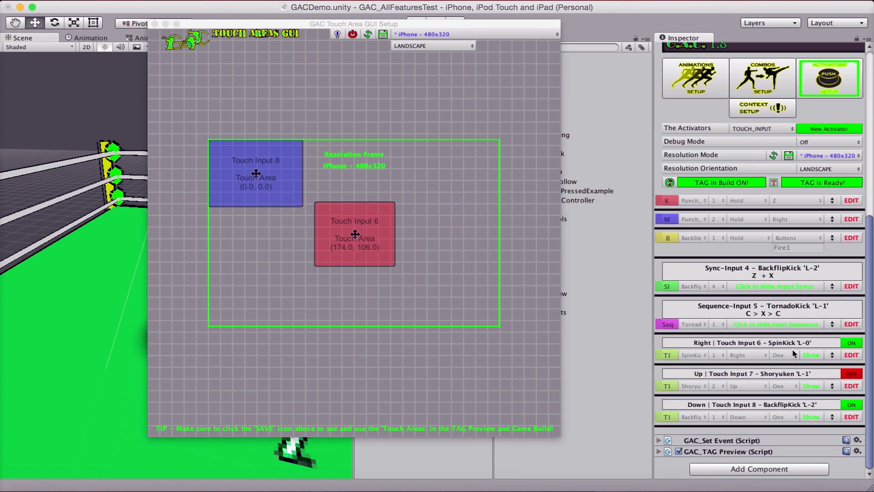
Step: Save the touch area settings for iPhone - 480x320, close the setup window and open the TAG Preview
{"action": "left_click", "coordinate": [383, 34]}
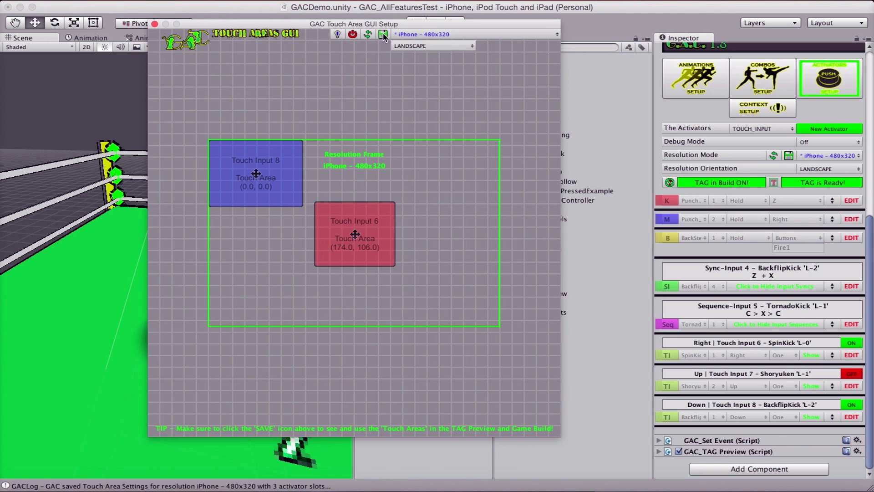
{"action": "left_click", "coordinate": [353, 35]}
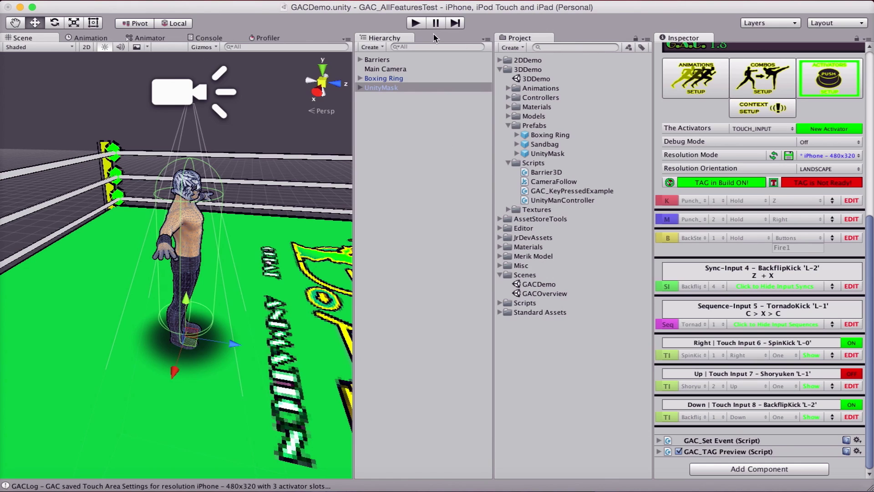
{"action": "left_click", "coordinate": [369, 0]}
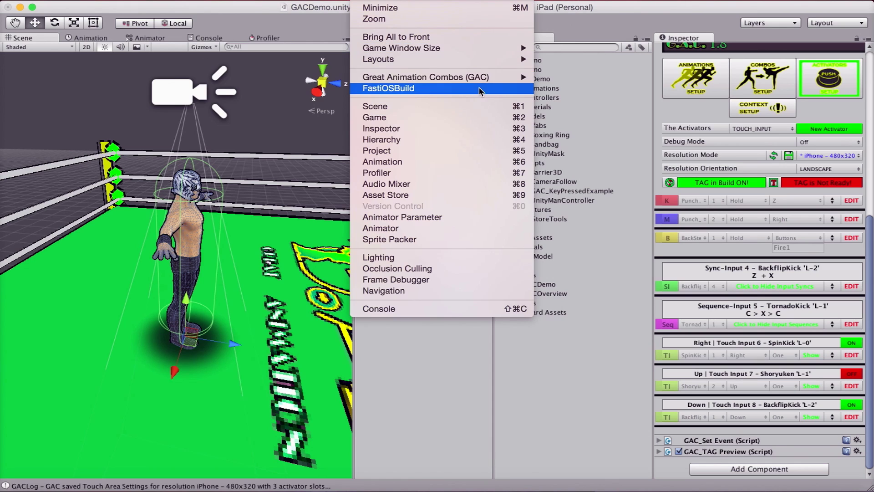
{"action": "mouse_move", "coordinate": [476, 76]}
{"action": "left_click", "coordinate": [565, 76]}
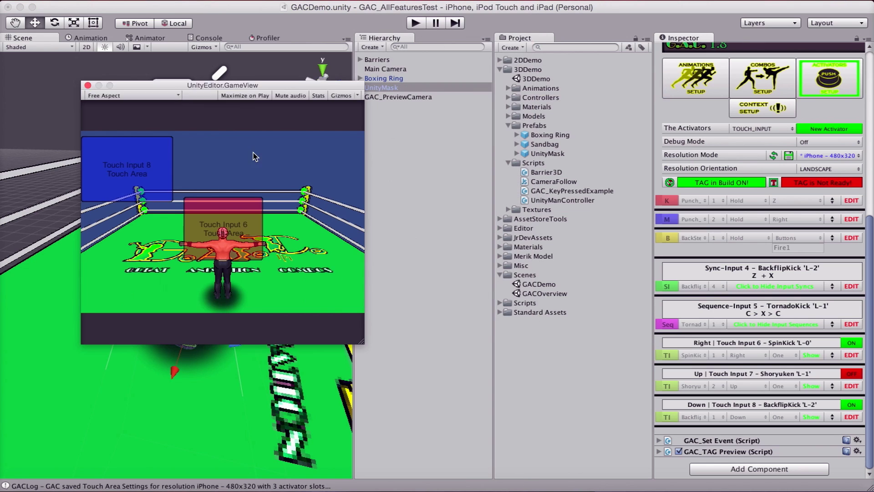
Step: Enter play mode to test swipes in the touch areas, then stop playback and close the preview
{"action": "left_click", "coordinate": [415, 23]}
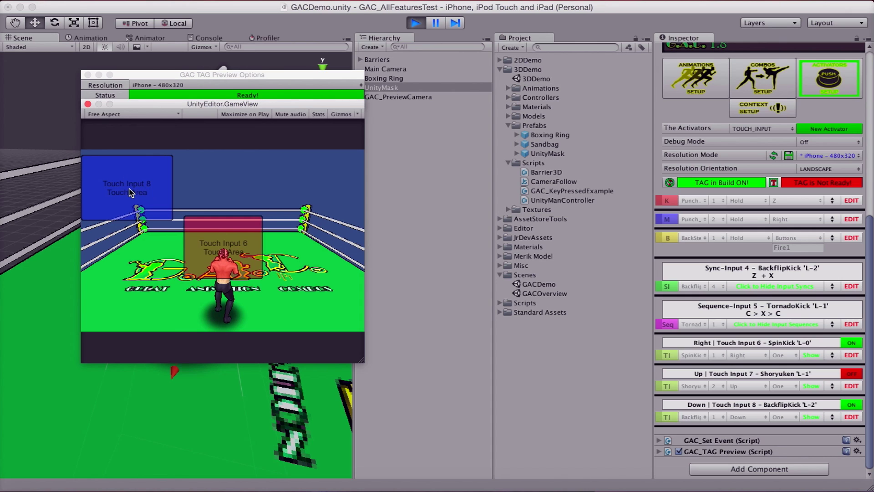
{"action": "left_click", "coordinate": [141, 251]}
{"action": "mouse_move", "coordinate": [134, 211]}
{"action": "left_mouse_down"}
{"action": "mouse_move", "coordinate": [137, 280]}
{"action": "mouse_move", "coordinate": [128, 202]}
{"action": "left_mouse_up"}
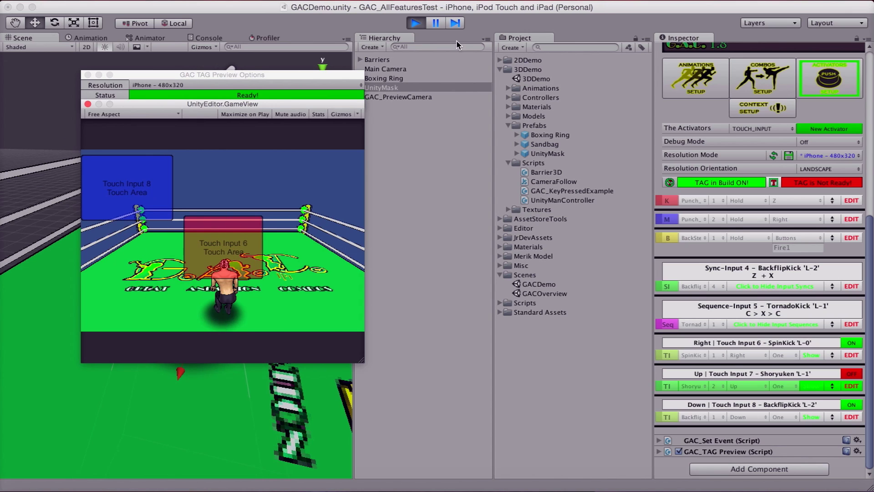
{"action": "left_click", "coordinate": [416, 22]}
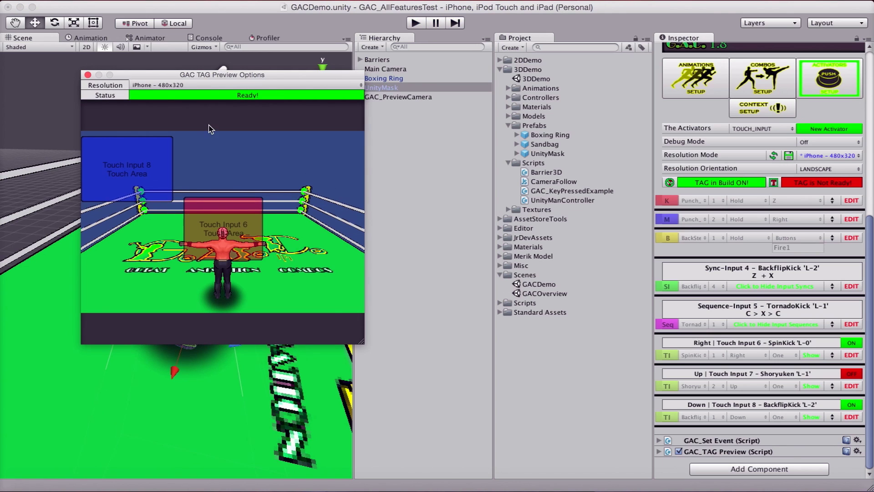
{"action": "left_click", "coordinate": [89, 75]}
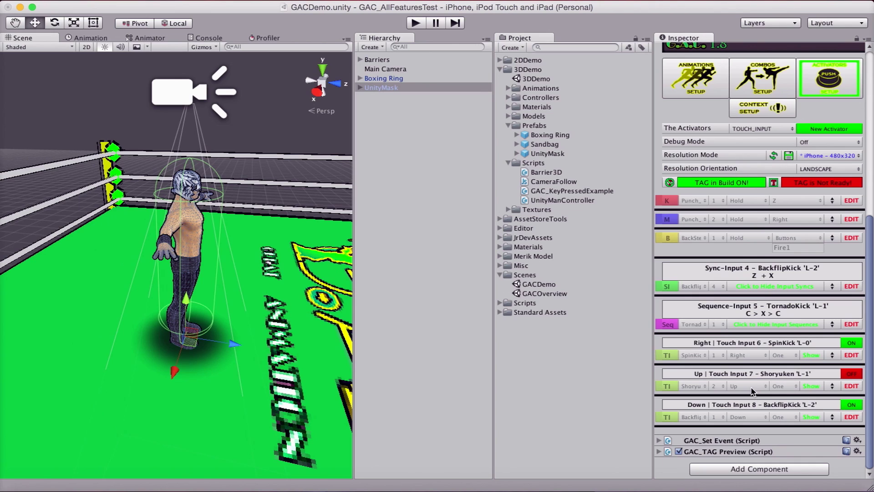
Step: Compare the touch area layout in the Touch Areas GUI across the iPhone 5 and iPad resolution modes
{"action": "left_click", "coordinate": [823, 157]}
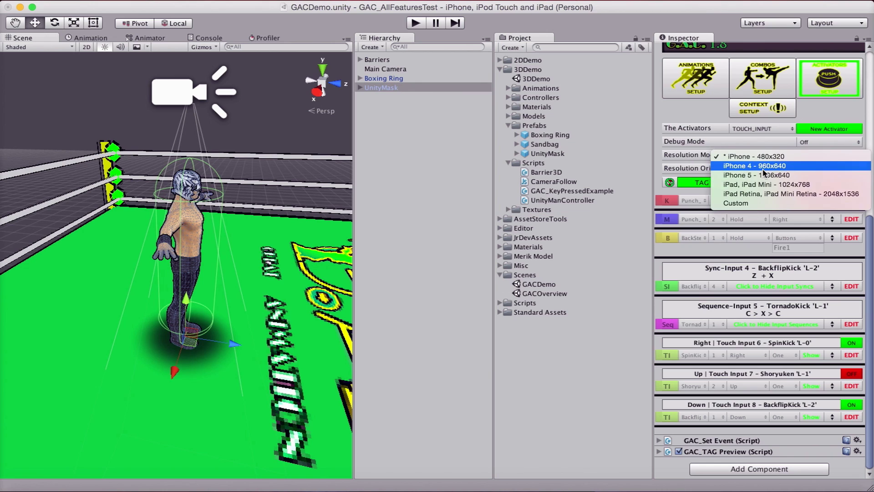
{"action": "left_click", "coordinate": [776, 176]}
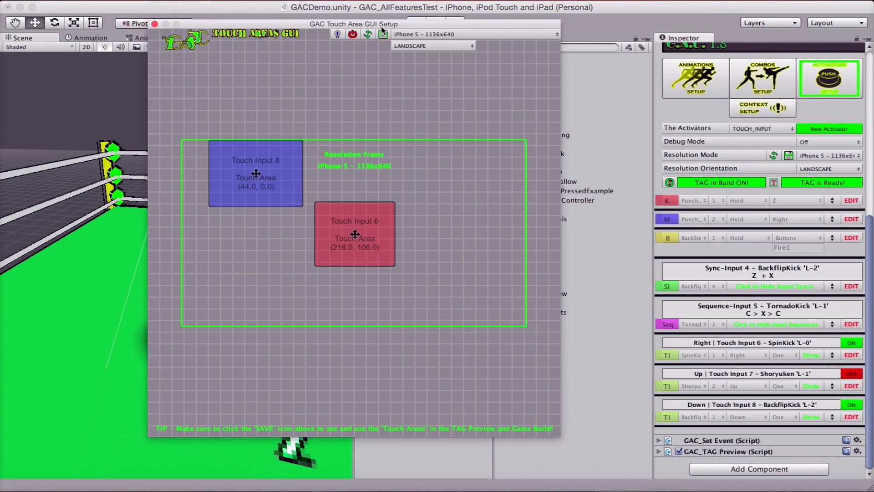
{"action": "left_click", "coordinate": [444, 34]}
{"action": "left_click", "coordinate": [439, 44]}
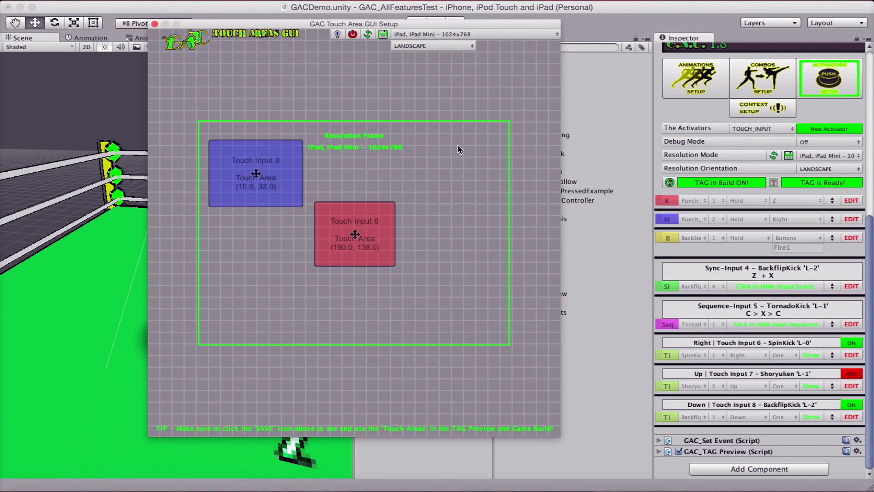
{"action": "left_click", "coordinate": [423, 34]}
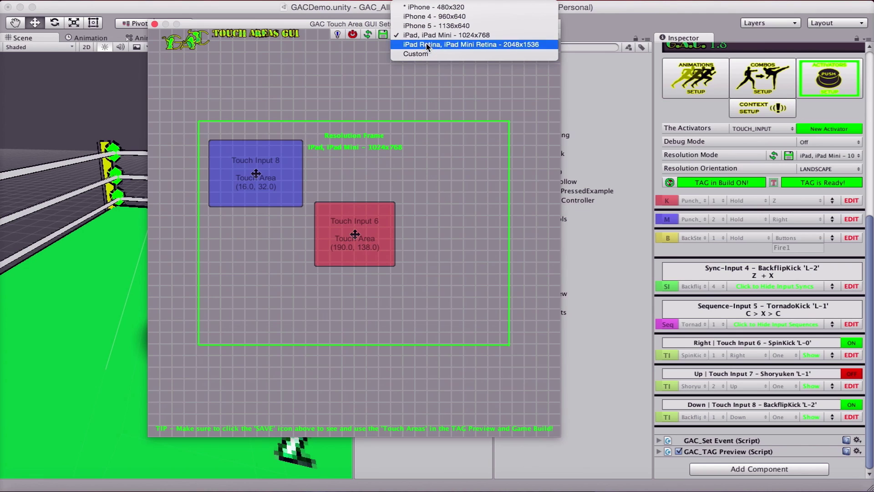
{"action": "left_click", "coordinate": [428, 43]}
{"action": "left_click", "coordinate": [427, 34]}
{"action": "left_click", "coordinate": [427, 43]}
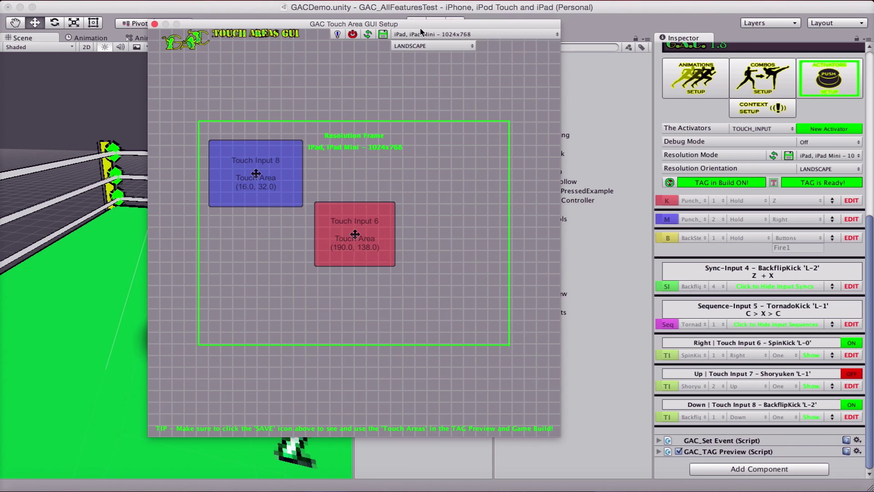
{"action": "left_click", "coordinate": [420, 34]}
{"action": "left_click", "coordinate": [419, 28]}
{"action": "left_click", "coordinate": [421, 34]}
{"action": "left_click", "coordinate": [425, 39]}
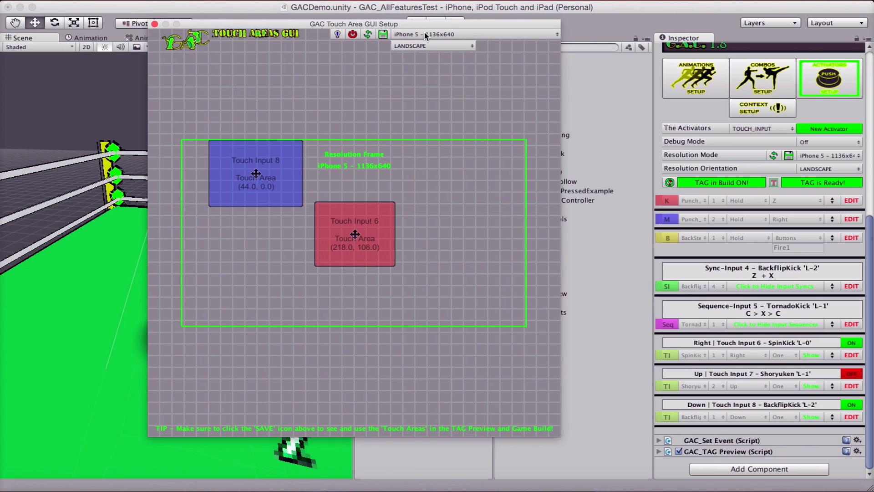
Step: Switch the resolution mode to Custom and start a new custom resolution
{"action": "left_click", "coordinate": [426, 34]}
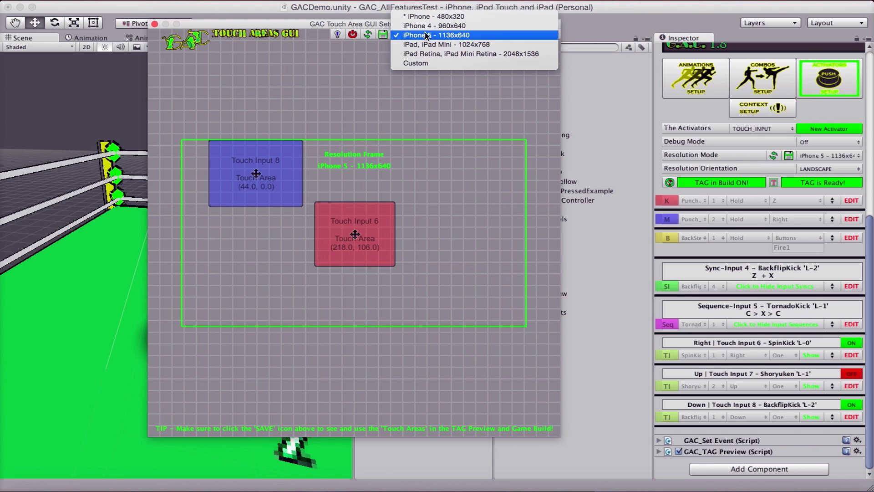
{"action": "left_click", "coordinate": [424, 64]}
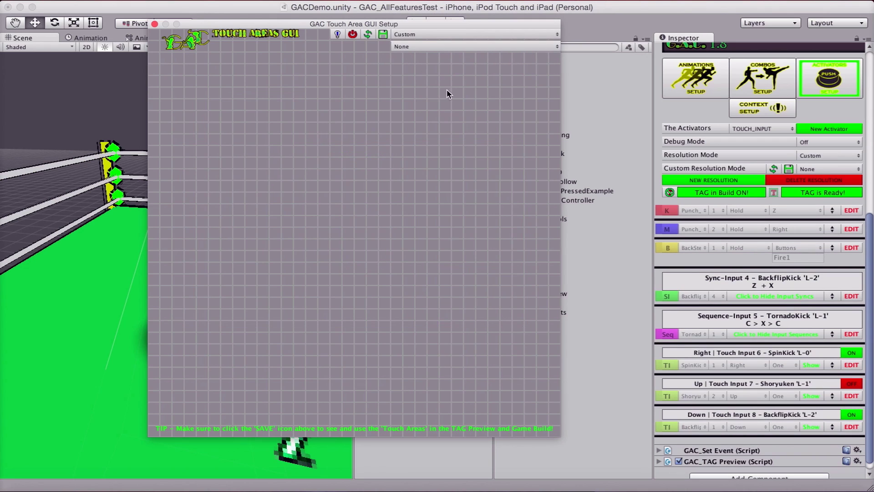
{"action": "left_click", "coordinate": [423, 48]}
{"action": "left_click", "coordinate": [425, 51]}
{"action": "left_click", "coordinate": [732, 180]}
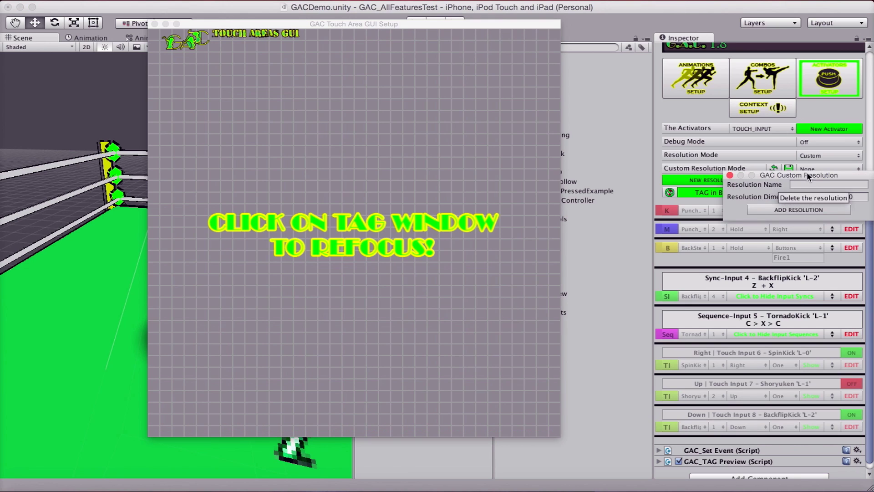
Step: Name the new custom resolution "Testing Res", set its dimensions to 200 by 200, and add it
{"action": "left_click_drag", "start_coordinate": [808, 180], "coordinate": [763, 179]}
{"action": "left_click", "coordinate": [786, 184]}
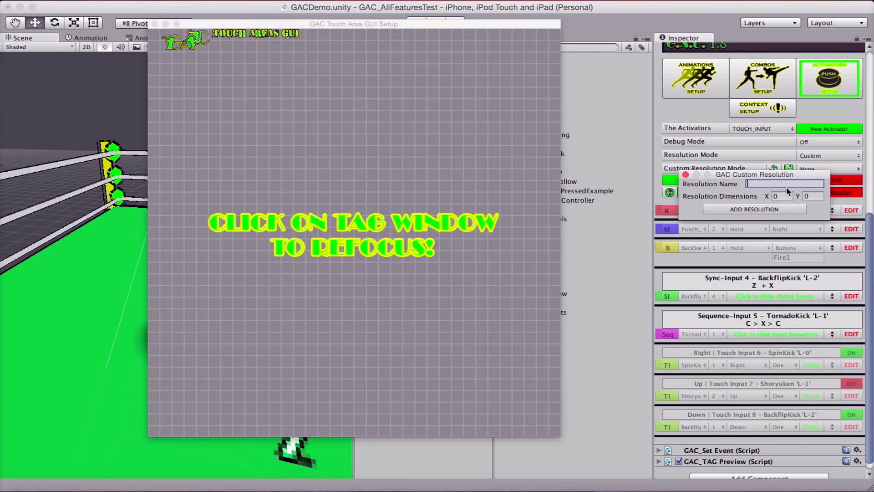
{"action": "key", "text": "shift"}
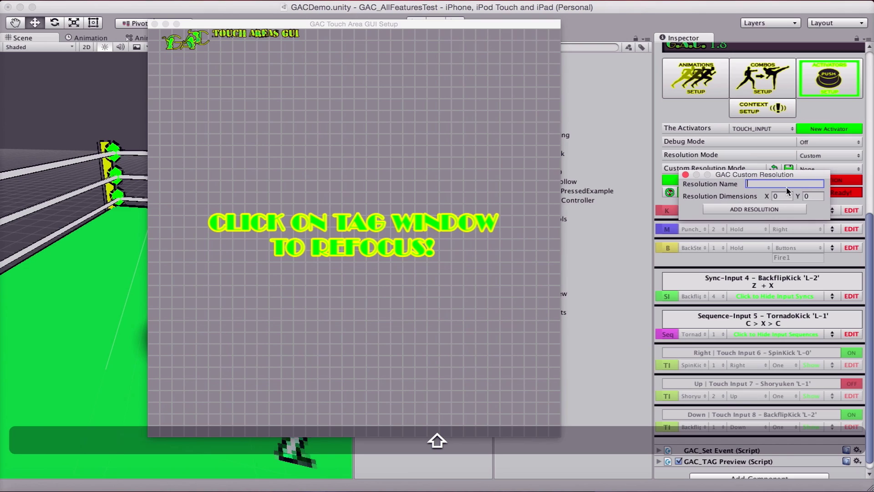
{"action": "type", "text": "Testing Res"}
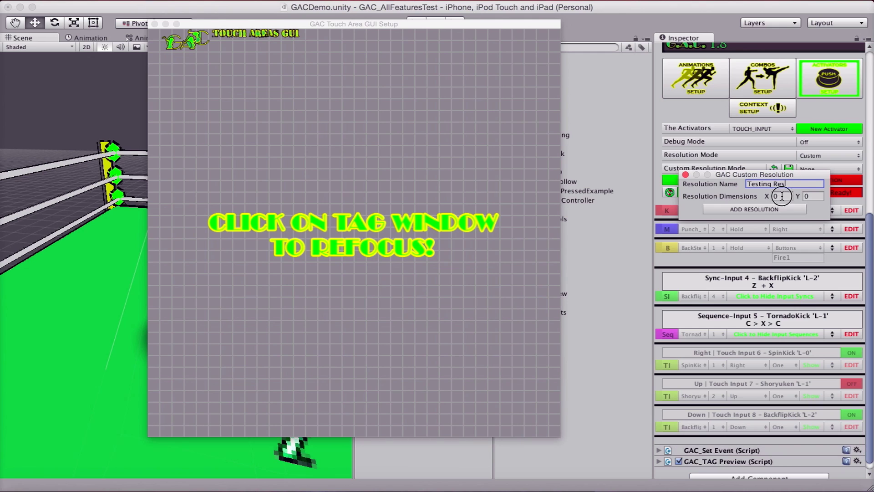
{"action": "left_click", "coordinate": [782, 196]}
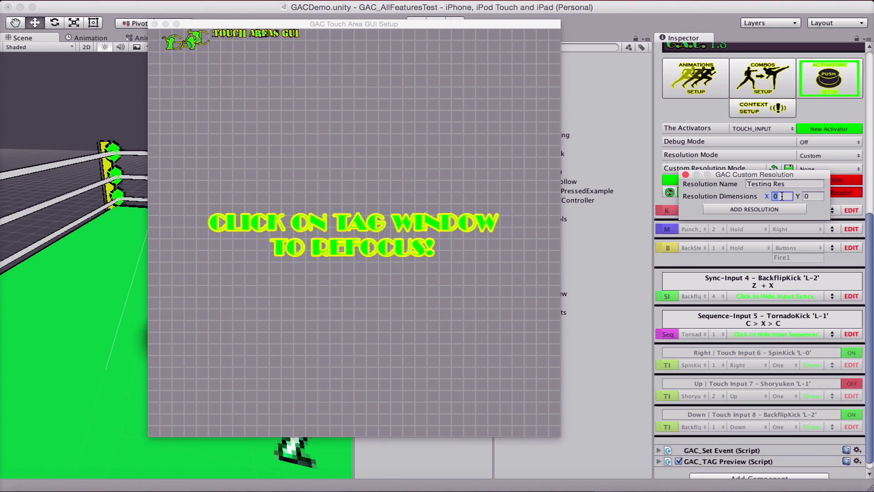
{"action": "type", "text": "200"}
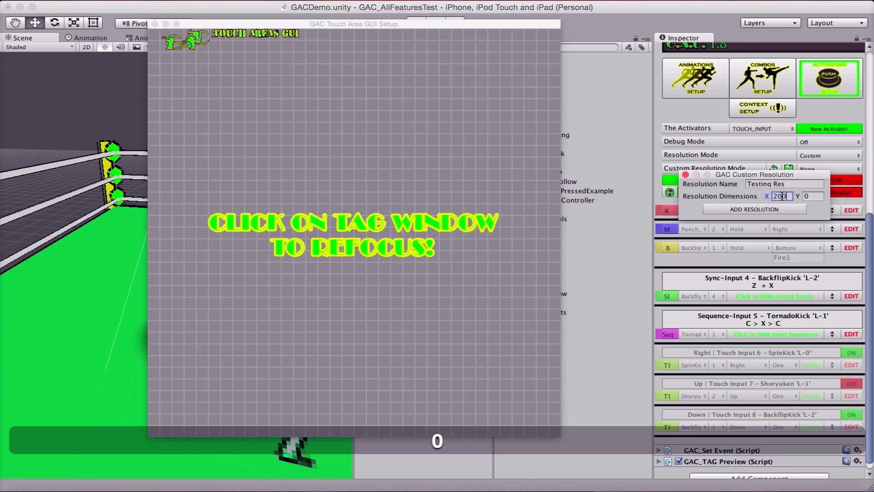
{"action": "key", "text": "Tab"}
{"action": "type", "text": "200"}
{"action": "left_click", "coordinate": [779, 210]}
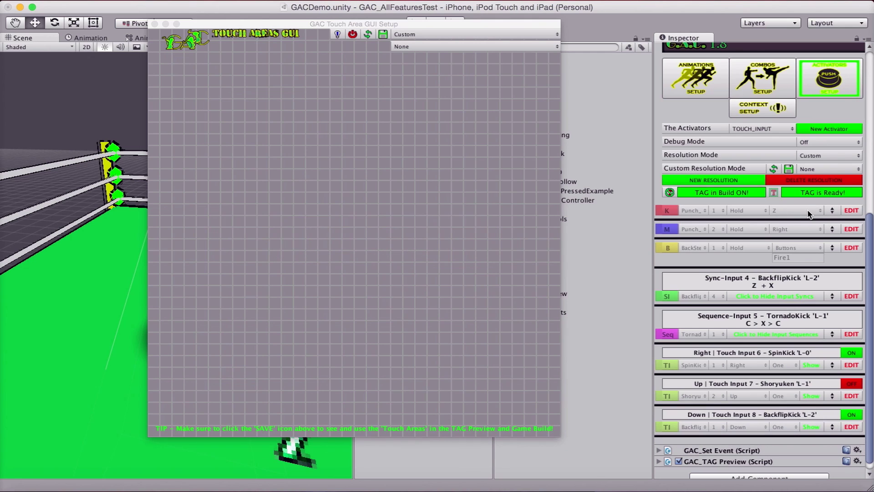
Step: Choose the Testing Res 200x200 resolution, move the Touch Input 8 area to about (-170, -119), and save the touch area settings
{"action": "left_click", "coordinate": [437, 47]}
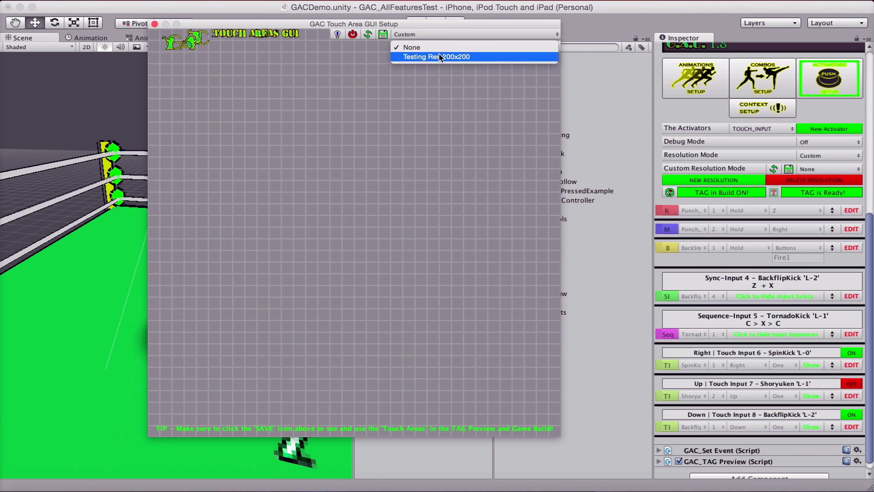
{"action": "left_click", "coordinate": [440, 57]}
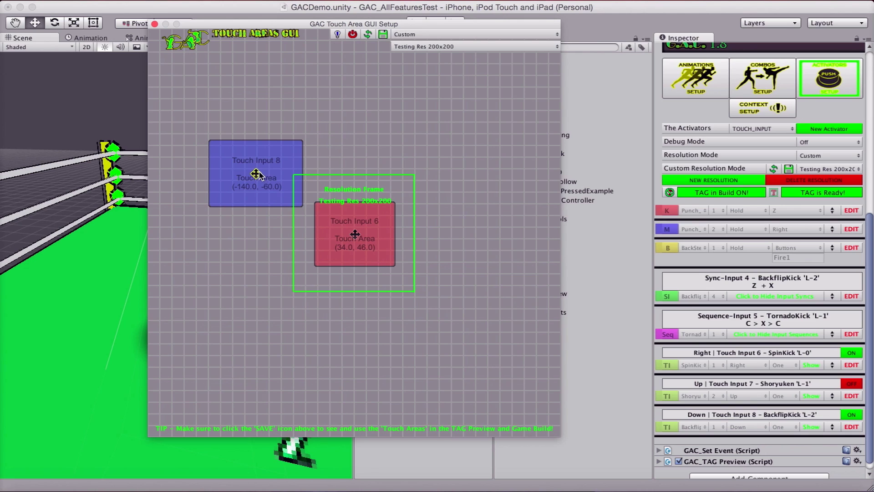
{"action": "left_click_drag", "start_coordinate": [259, 176], "coordinate": [240, 141]}
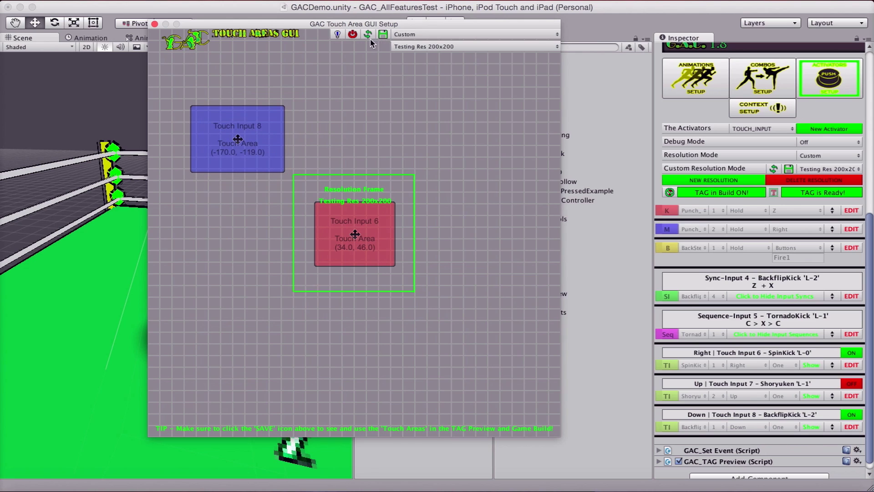
{"action": "left_click", "coordinate": [383, 35]}
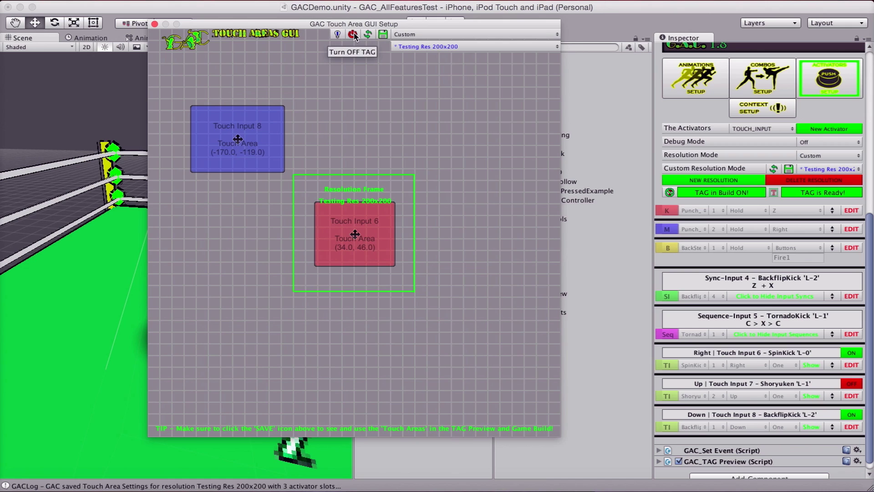
Step: Turn off the touch areas GUI and clear the log messages in the Console
{"action": "left_click", "coordinate": [353, 35]}
{"action": "left_click", "coordinate": [204, 37]}
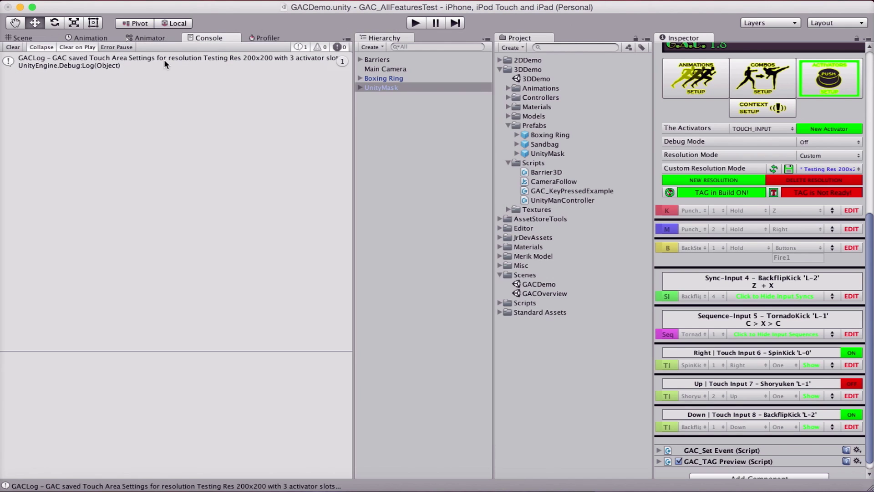
{"action": "left_click", "coordinate": [13, 48]}
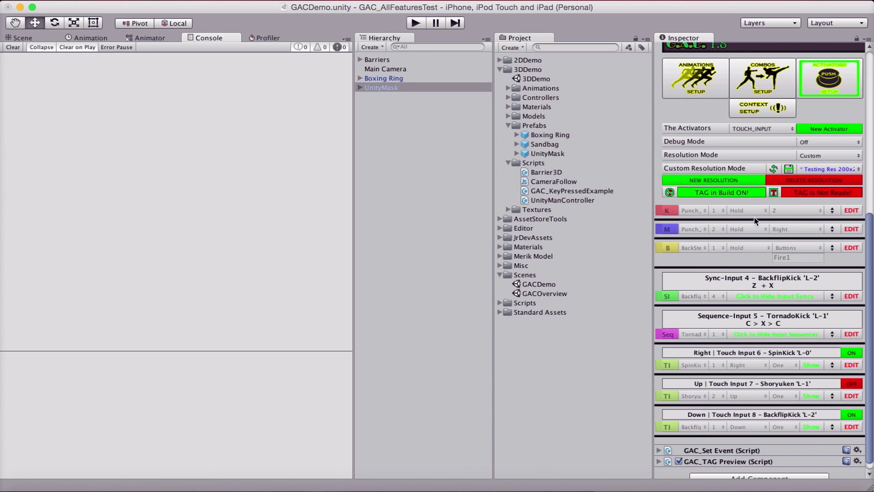
Step: Open the Touch Areas GUI (TAG) Preview and set its resolution to Testing Res 200x200
{"action": "left_click", "coordinate": [368, 1]}
{"action": "mouse_move", "coordinate": [468, 79]}
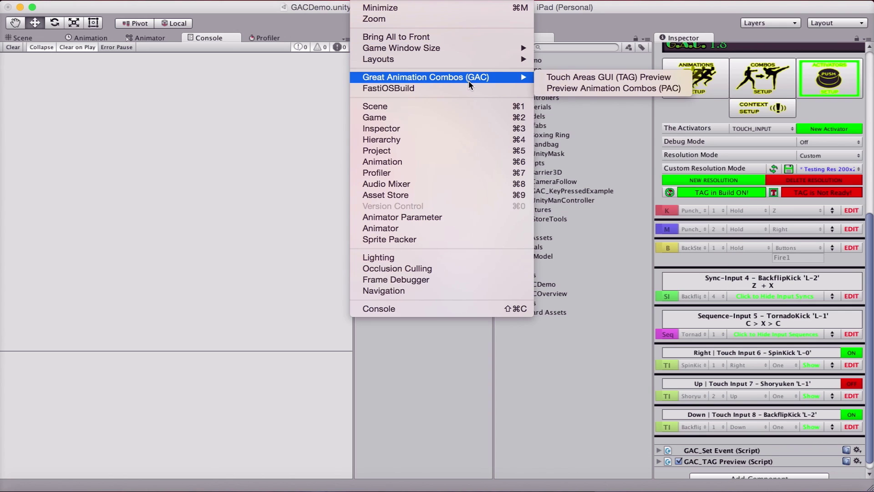
{"action": "left_click", "coordinate": [592, 80]}
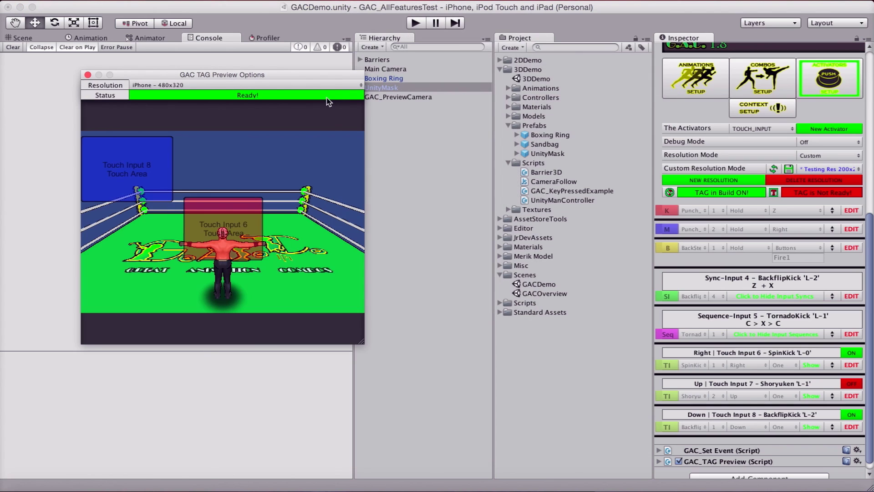
{"action": "left_click", "coordinate": [187, 85]}
{"action": "left_click", "coordinate": [199, 95]}
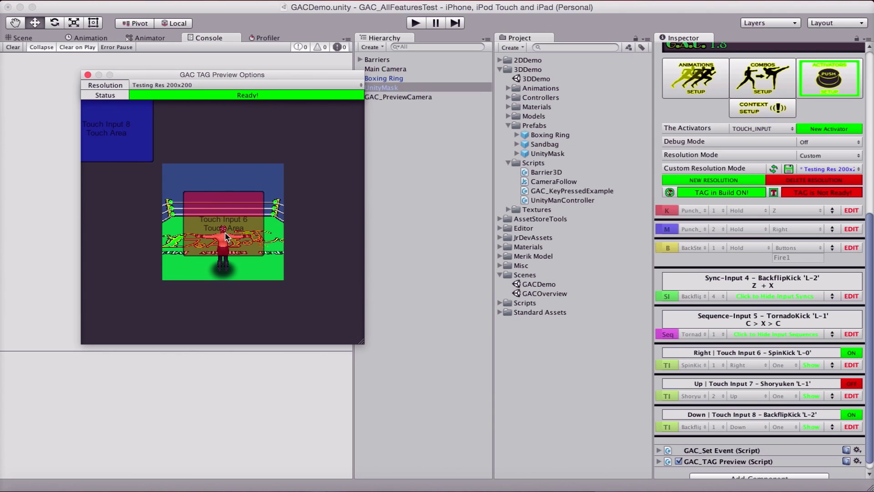
Step: Enter play mode, test swipes in and around the Touch Input 6 area at the custom resolution, and stop playback
{"action": "left_click", "coordinate": [416, 22]}
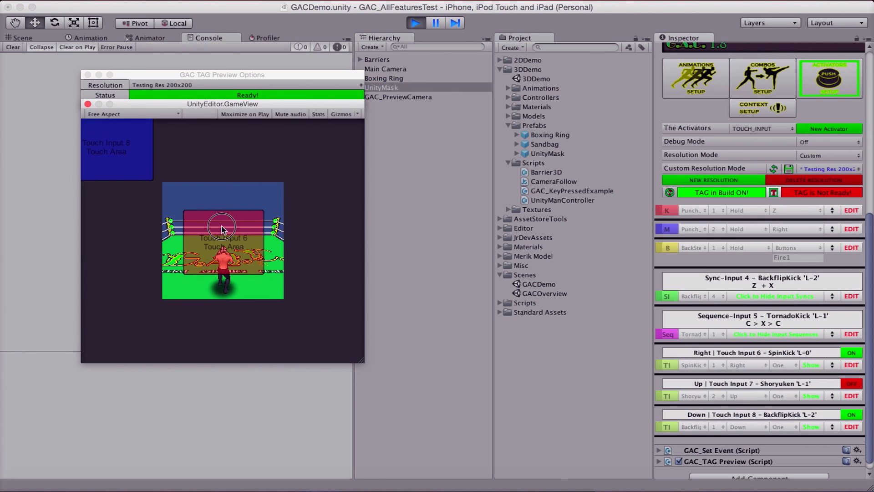
{"action": "left_click_drag", "start_coordinate": [287, 257], "coordinate": [291, 258]}
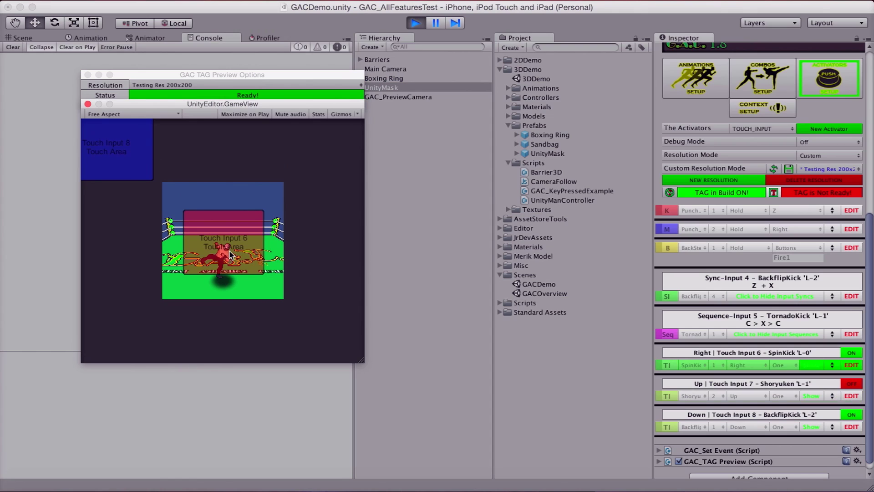
{"action": "mouse_move", "coordinate": [218, 248]}
{"action": "left_mouse_down"}
{"action": "mouse_move", "coordinate": [253, 249]}
{"action": "mouse_move", "coordinate": [252, 223]}
{"action": "left_mouse_up"}
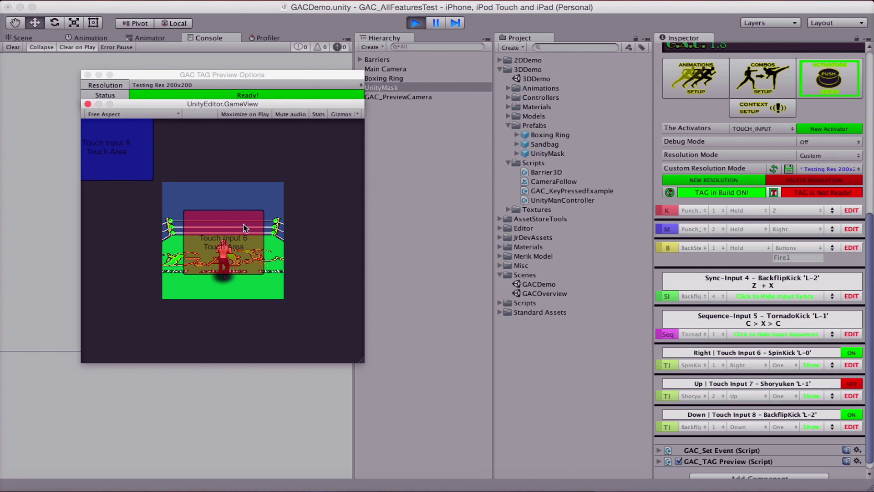
{"action": "left_click_drag", "start_coordinate": [222, 248], "coordinate": [297, 255]}
{"action": "left_click_drag", "start_coordinate": [219, 244], "coordinate": [225, 200]}
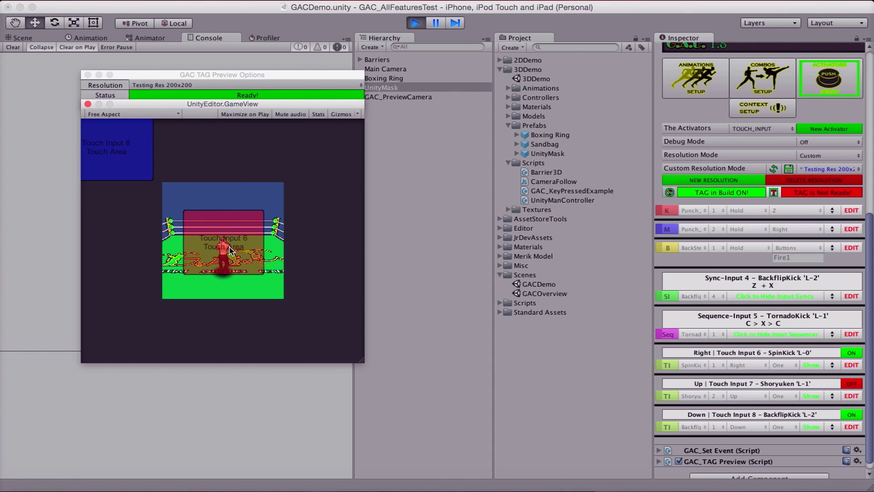
{"action": "left_click_drag", "start_coordinate": [221, 250], "coordinate": [308, 247]}
{"action": "key", "text": "super+p"}
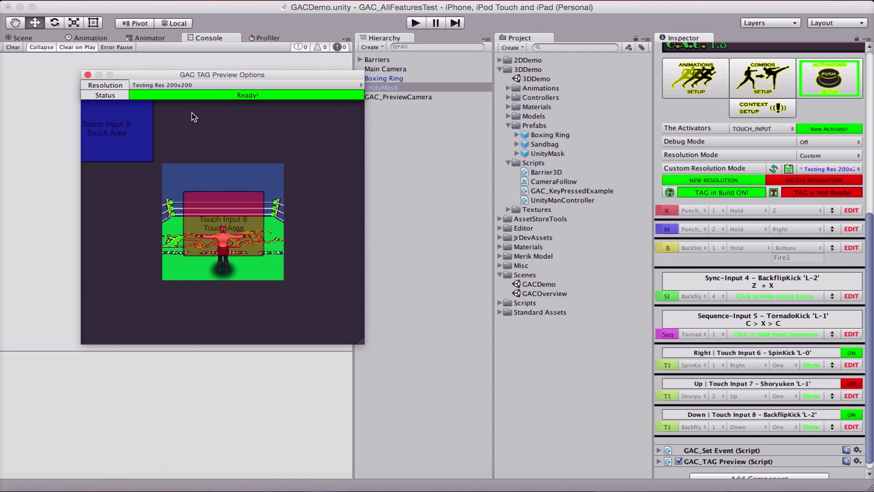
Step: Close the TAG Preview window
{"action": "left_click", "coordinate": [169, 88]}
{"action": "left_click", "coordinate": [146, 73]}
{"action": "left_click", "coordinate": [88, 75]}
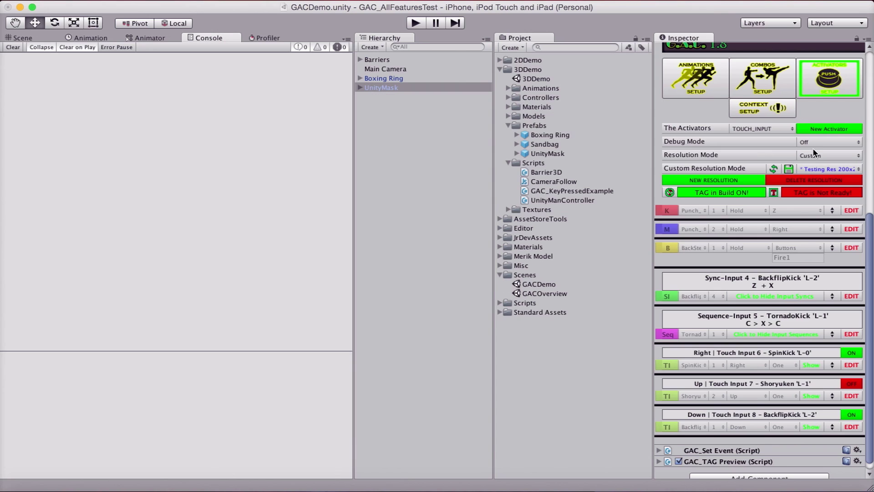
Step: Check the saved custom resolution and switch the Resolution Mode to iPhone 4 - 960x640
{"action": "left_click", "coordinate": [815, 169]}
{"action": "left_click", "coordinate": [815, 170]}
{"action": "left_click", "coordinate": [815, 169]}
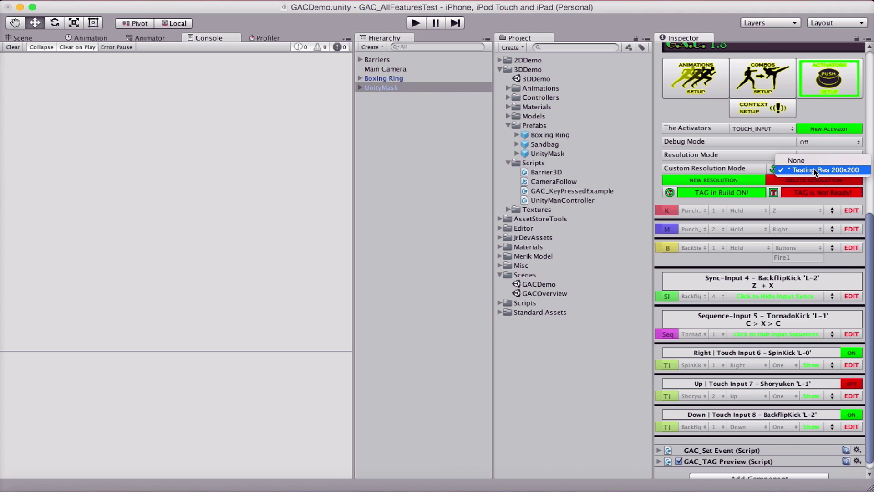
{"action": "left_click", "coordinate": [753, 154]}
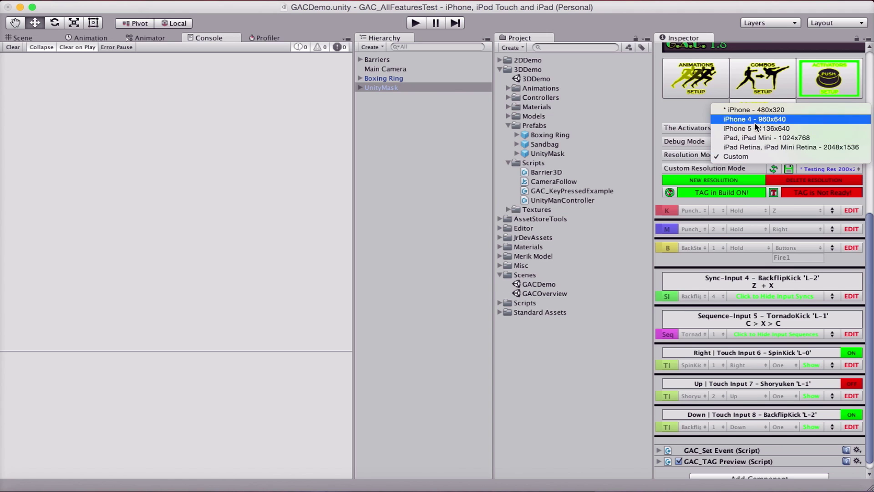
{"action": "left_click", "coordinate": [755, 120]}
{"action": "left_click", "coordinate": [818, 157]}
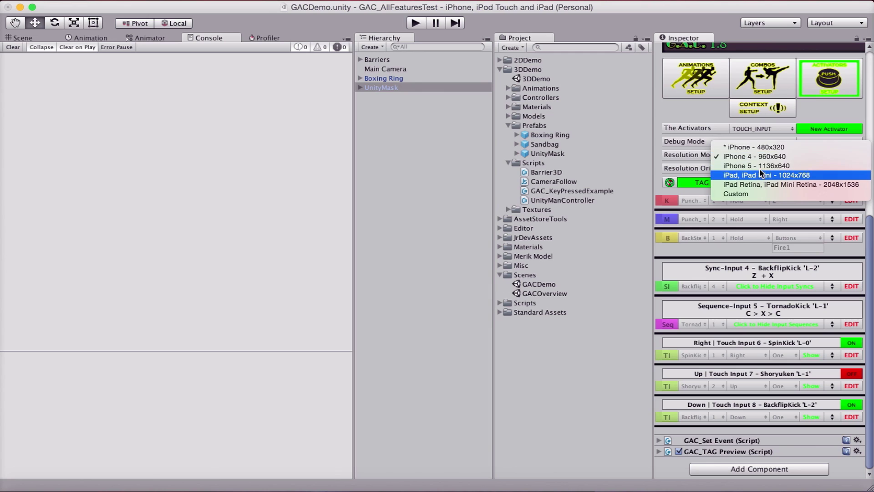
{"action": "left_click", "coordinate": [712, 119]}
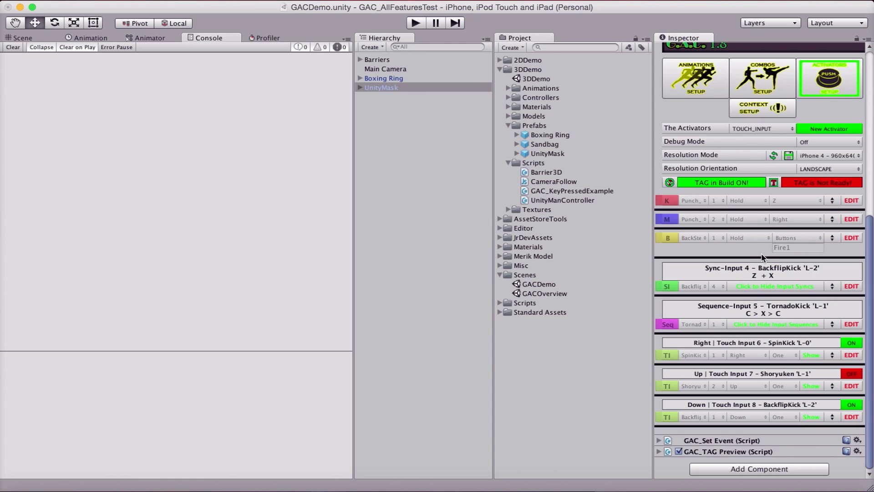